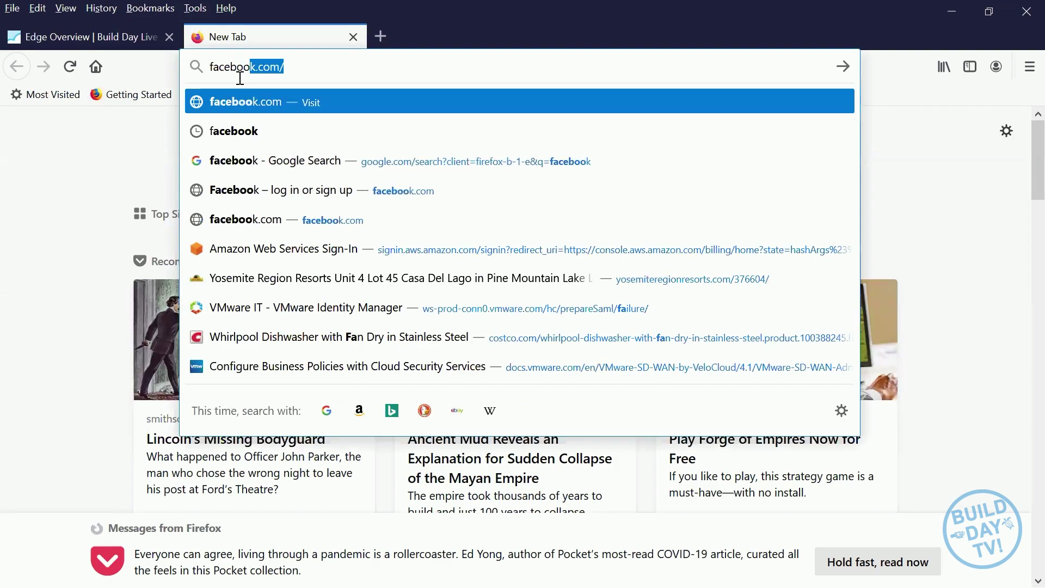
- Load facebook.com in the new tab to check access, and close that tab
key(Return)
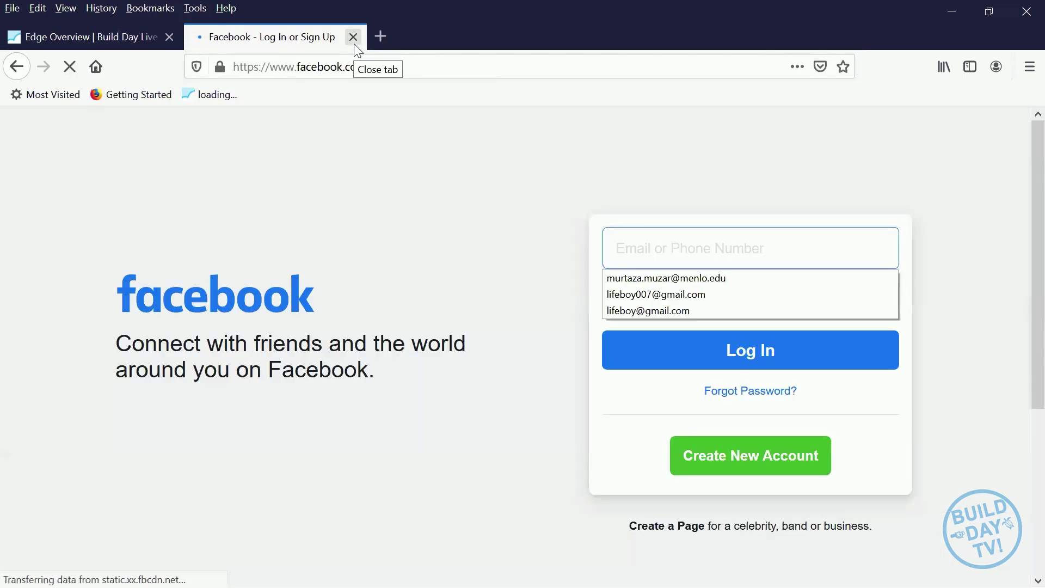
key(ctrl+w)
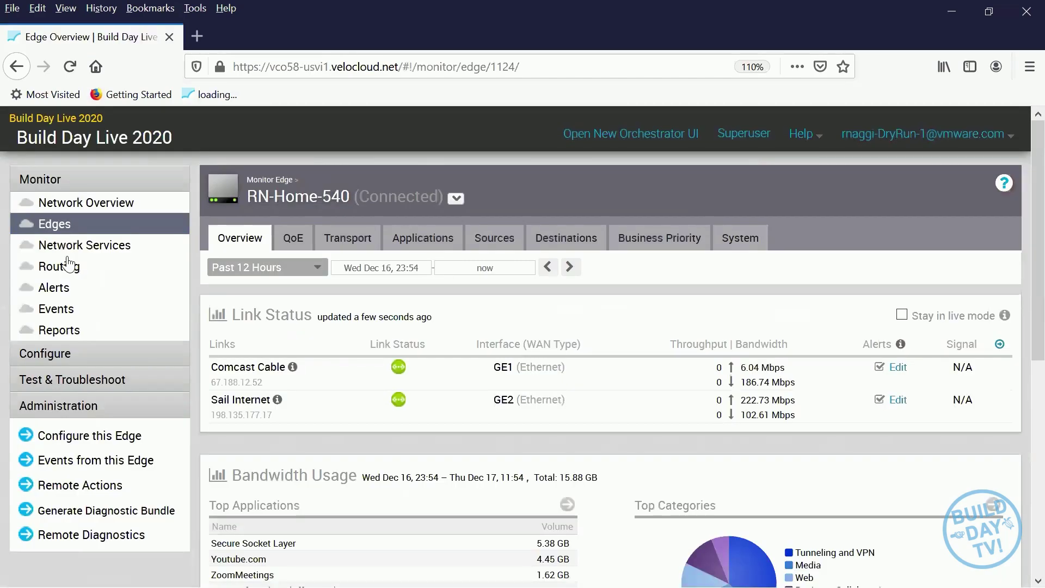
- In edge RN-Home-540's firewall configuration, add a rule named "FB block" that matches the Facebook application
click(59, 358)
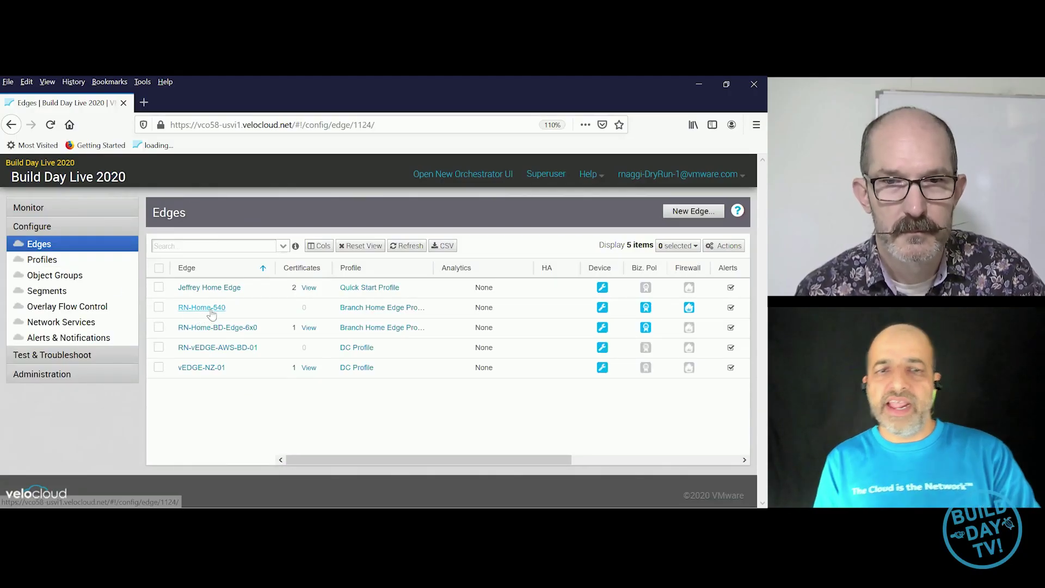
click(207, 308)
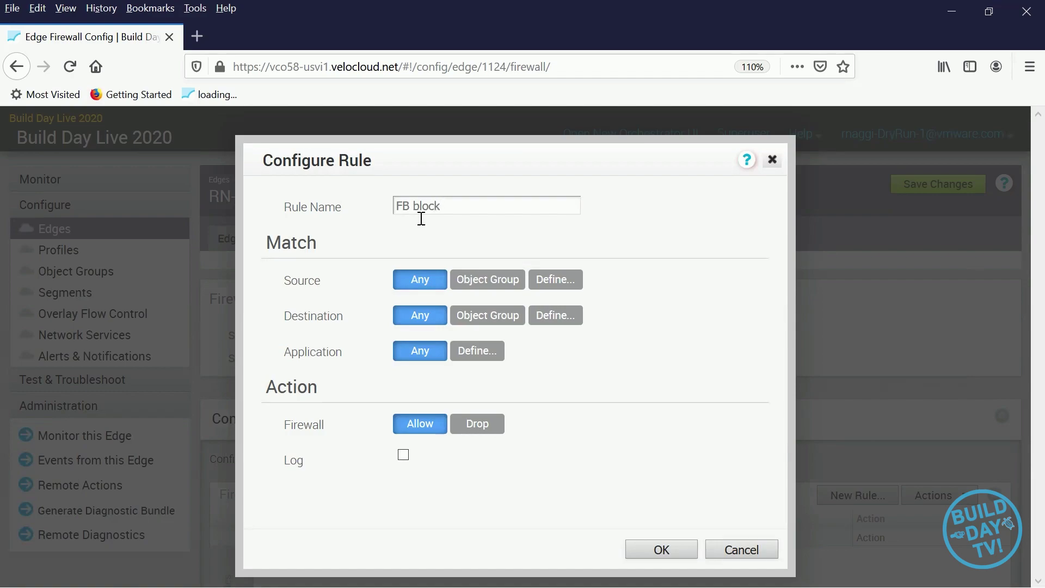
click(482, 351)
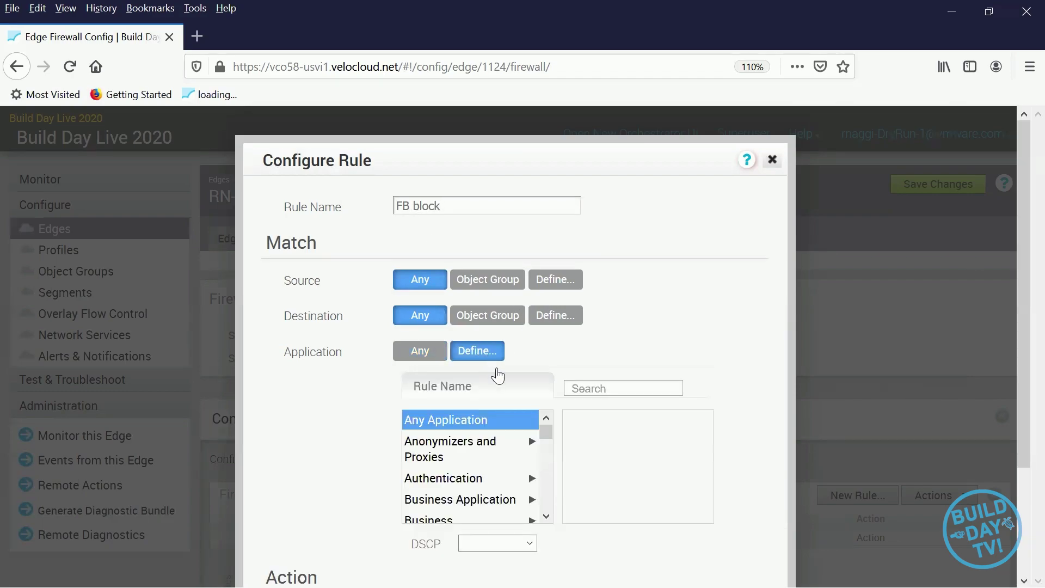
click(590, 389)
text(faceboo)
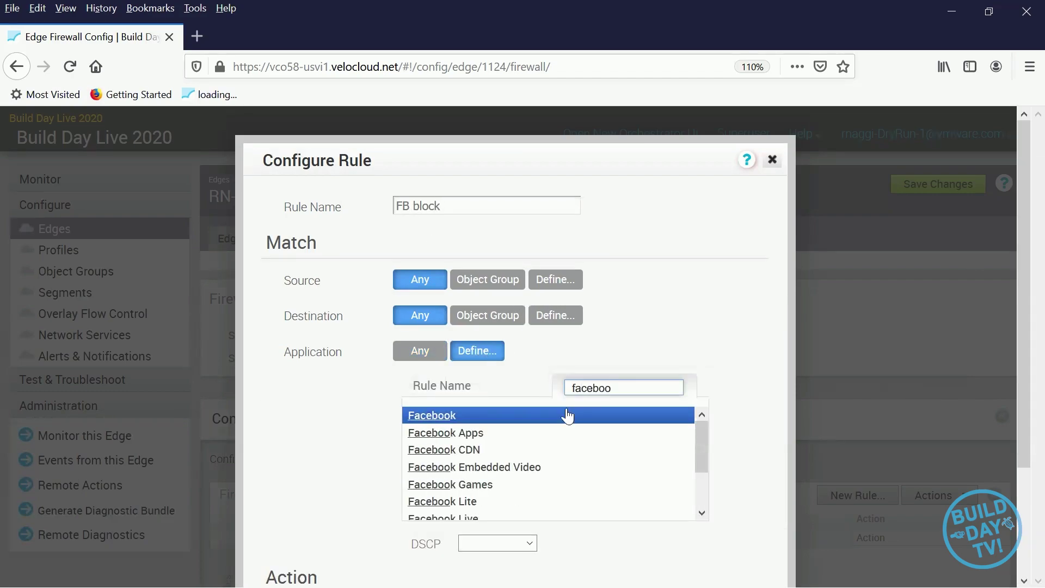
click(518, 418)
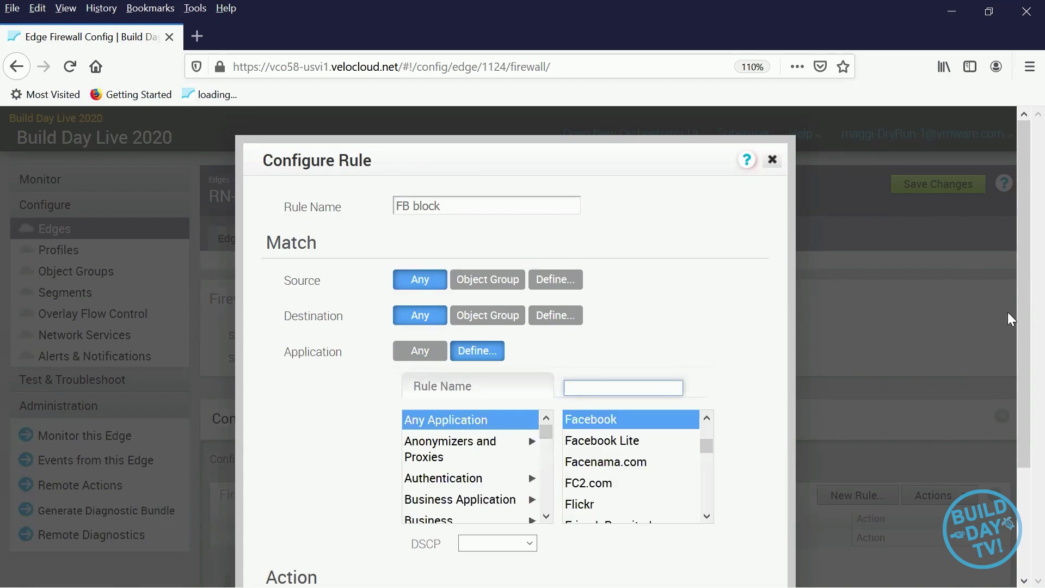
- Set the rule's firewall action to Drop, accept the rule and save the edge's changes
drag(1017, 323, 1007, 457)
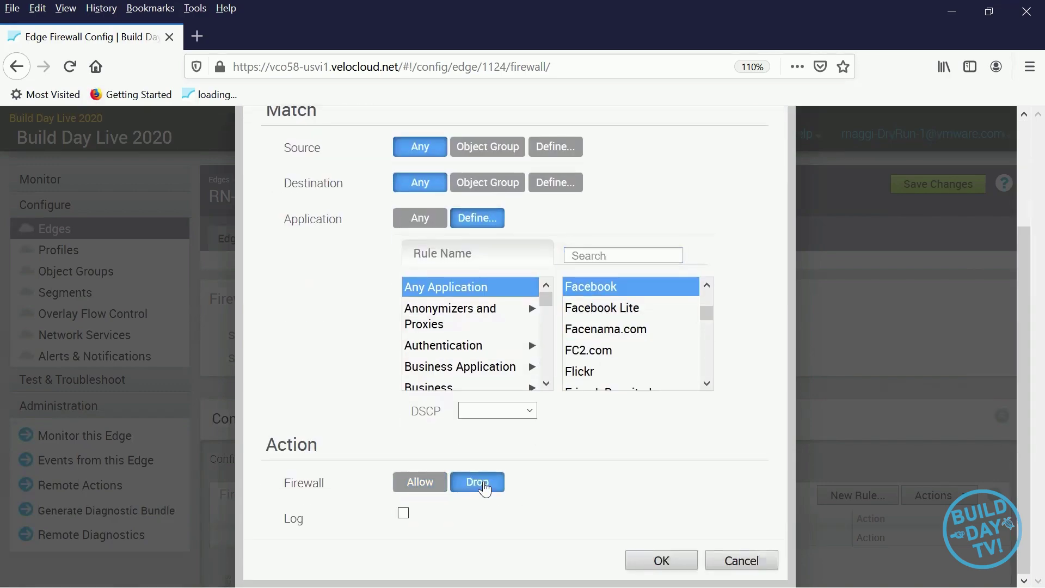
click(661, 561)
click(936, 185)
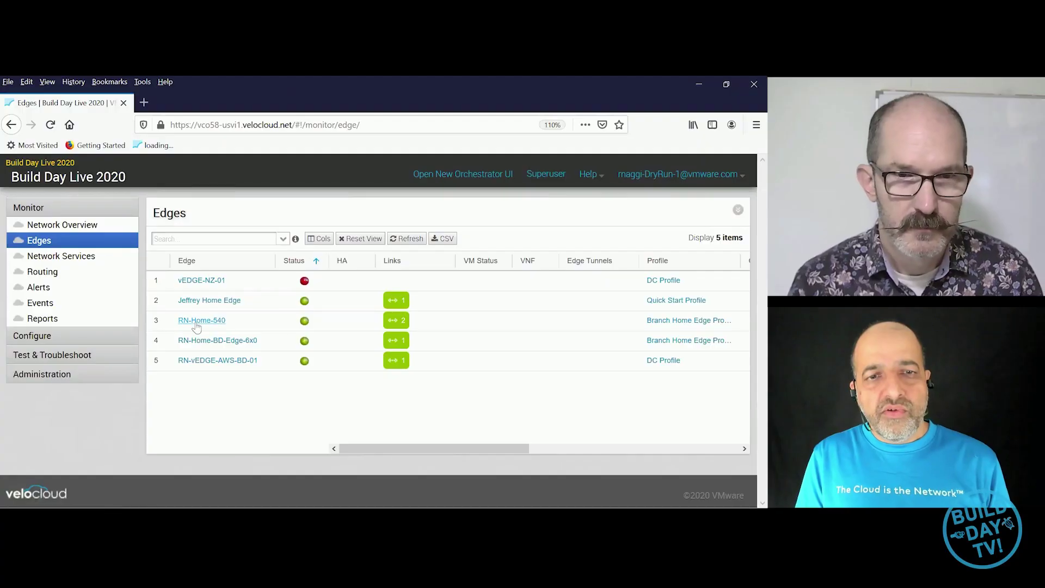
- Open the monitoring overview of RN-Home-540, test access to facebook.com in a new tab, and close the tab
click(196, 321)
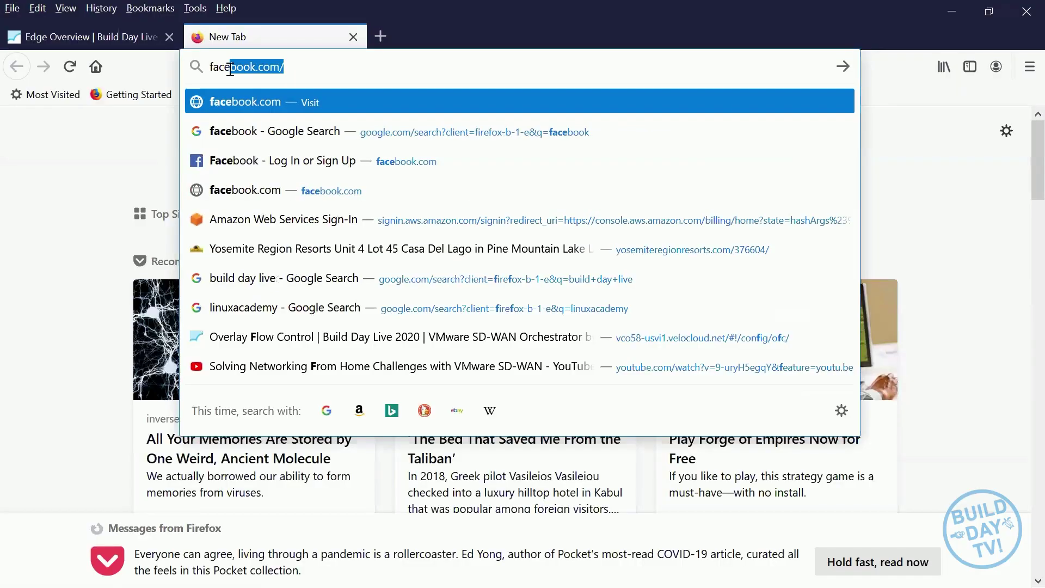
key(Return)
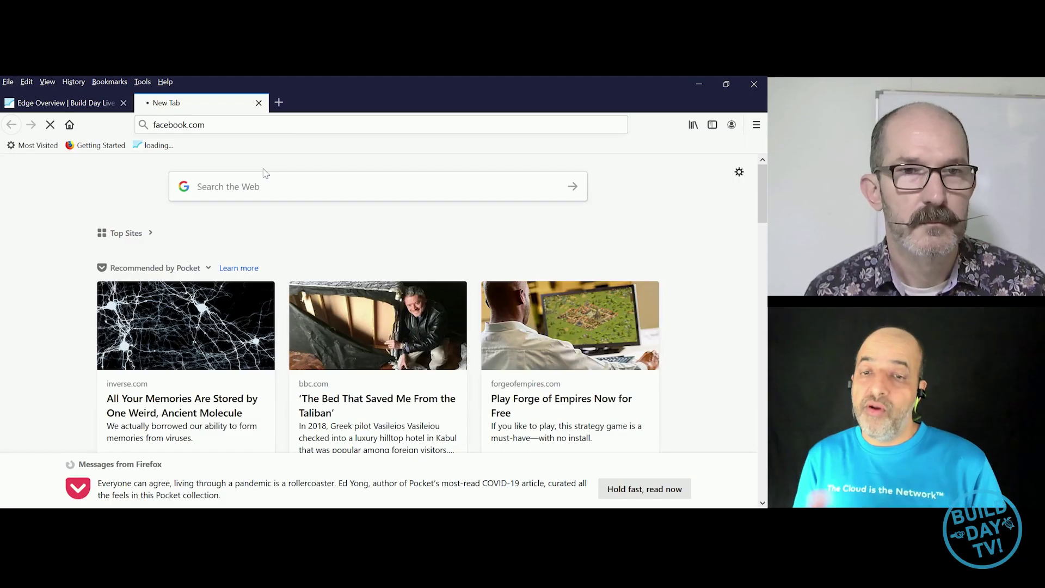
click(259, 103)
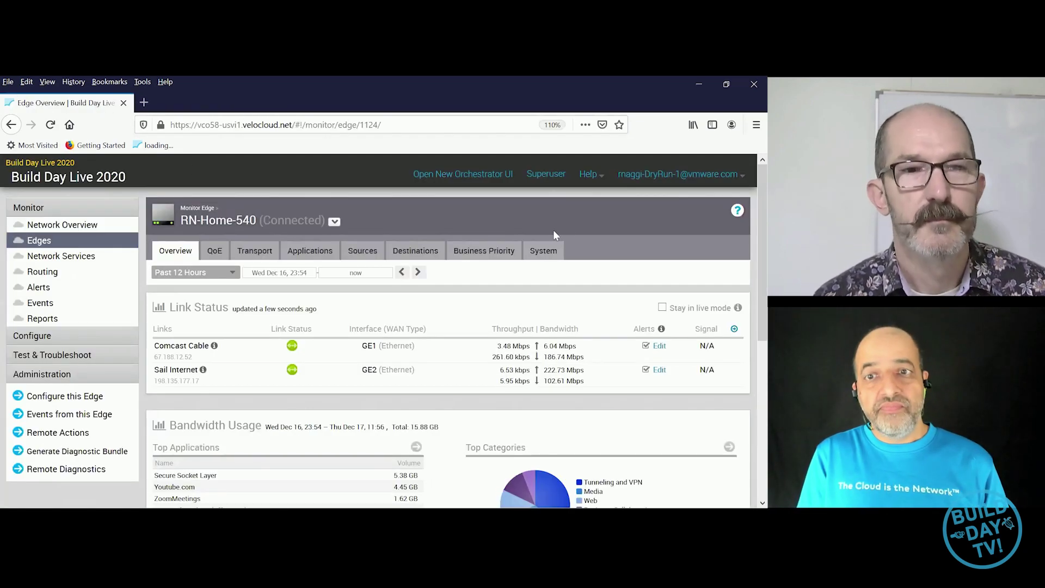
- Reopen RN-Home-540's "FB block" firewall rule for editing and rename it "FB mssg block"
click(33, 336)
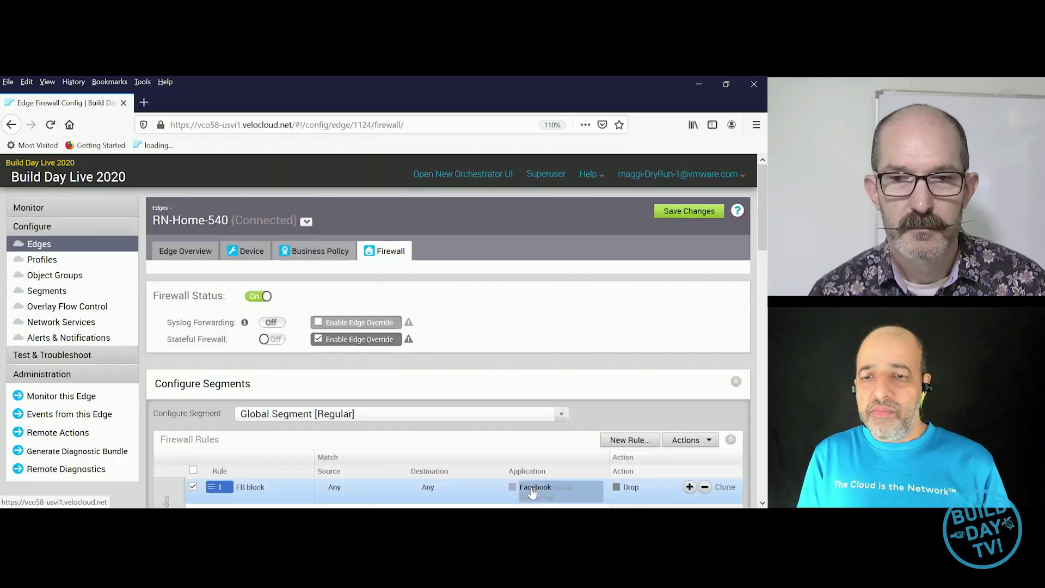
click(531, 489)
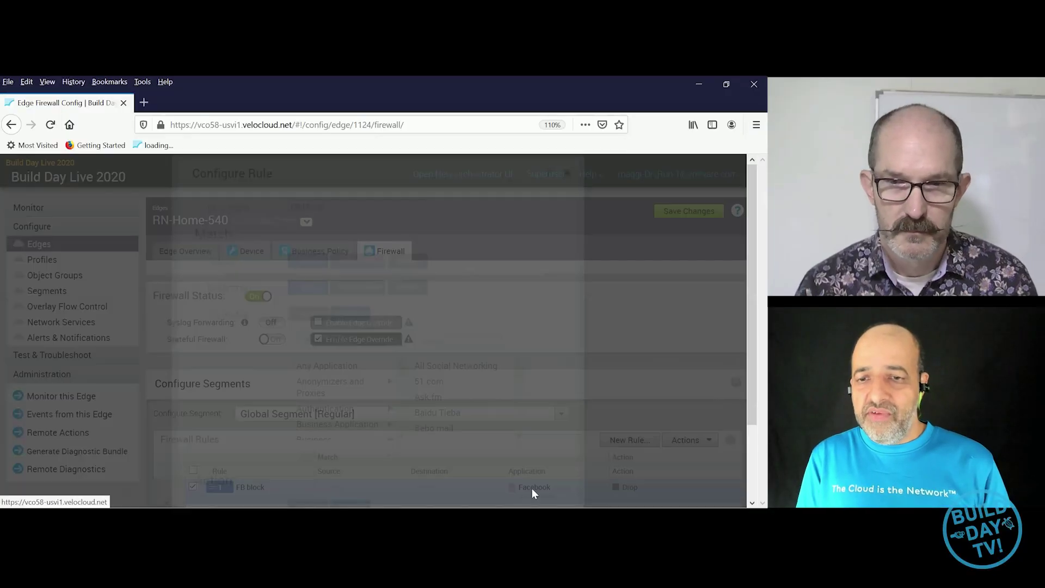
click(479, 354)
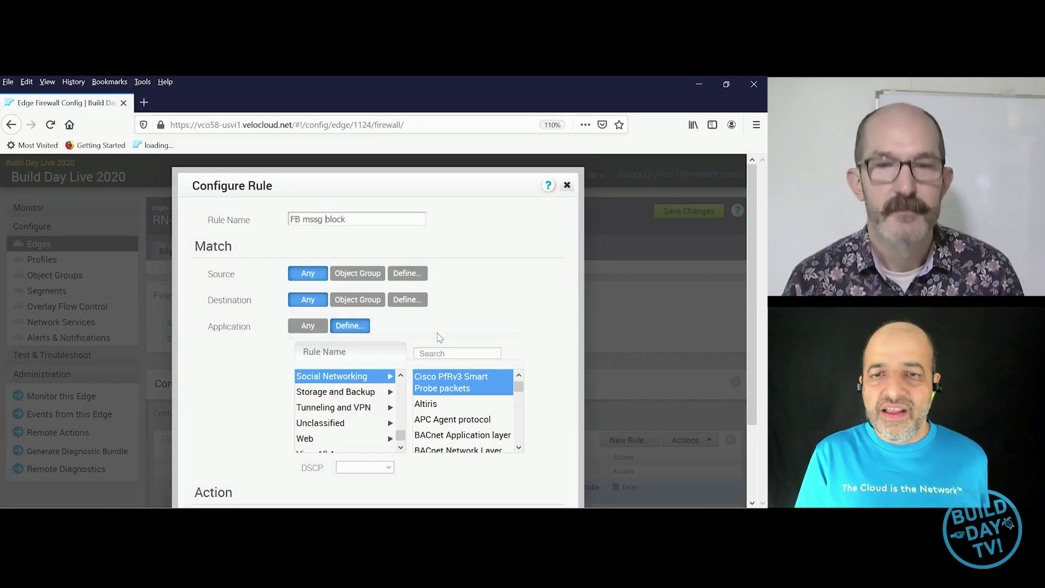
- Search the rule's application list for Facebook and set Facebook Messenger as the matched application
click(592, 376)
text(faebook)
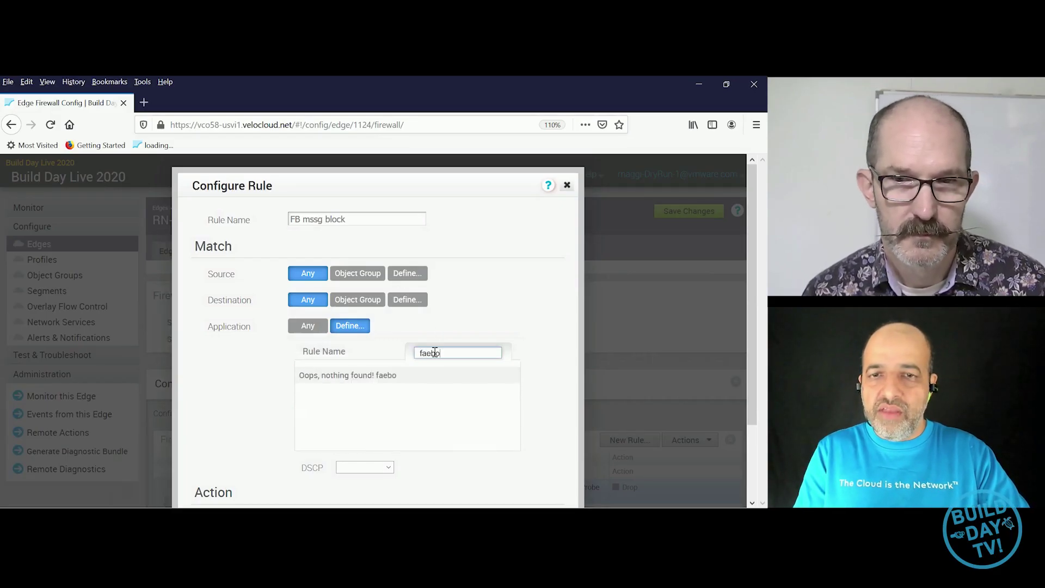
key(BackSpace)
key(BackSpace)
key(BackSpace)
key(BackSpace)
key(BackSpace)
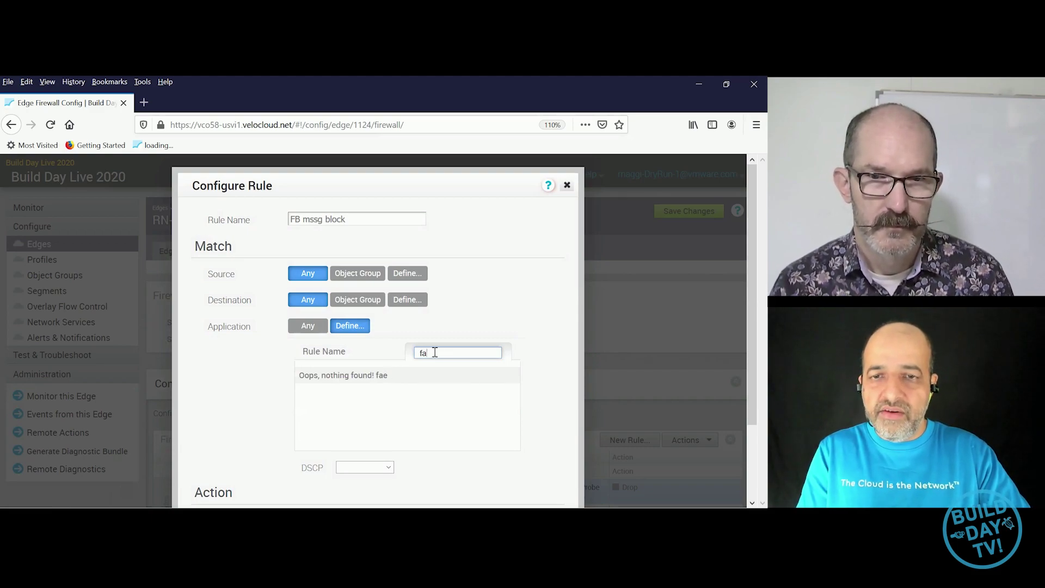
text(ceboo)
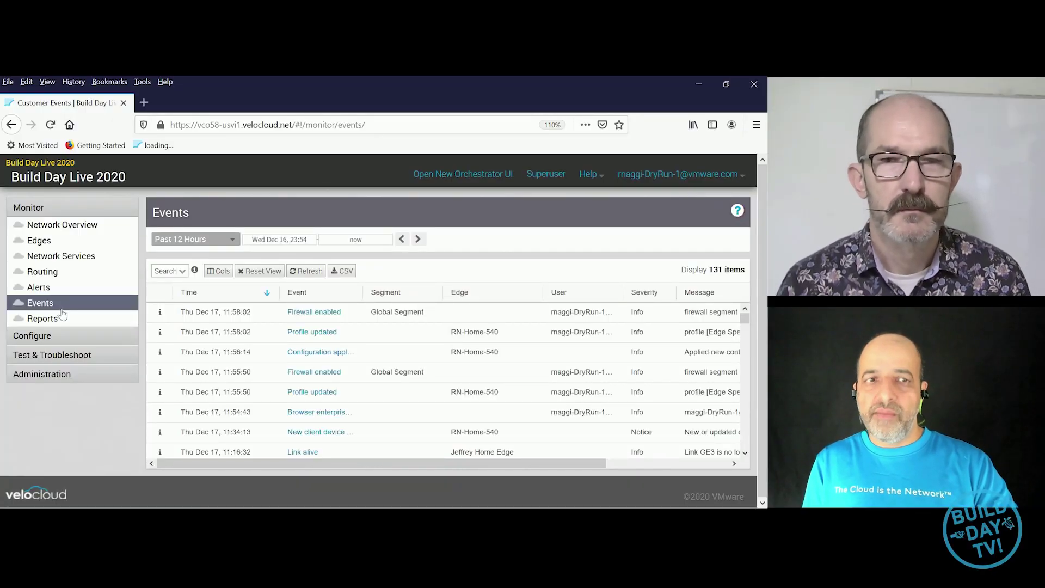
- Look over the monitored edges and refresh the event list to check the latest configuration events
click(49, 244)
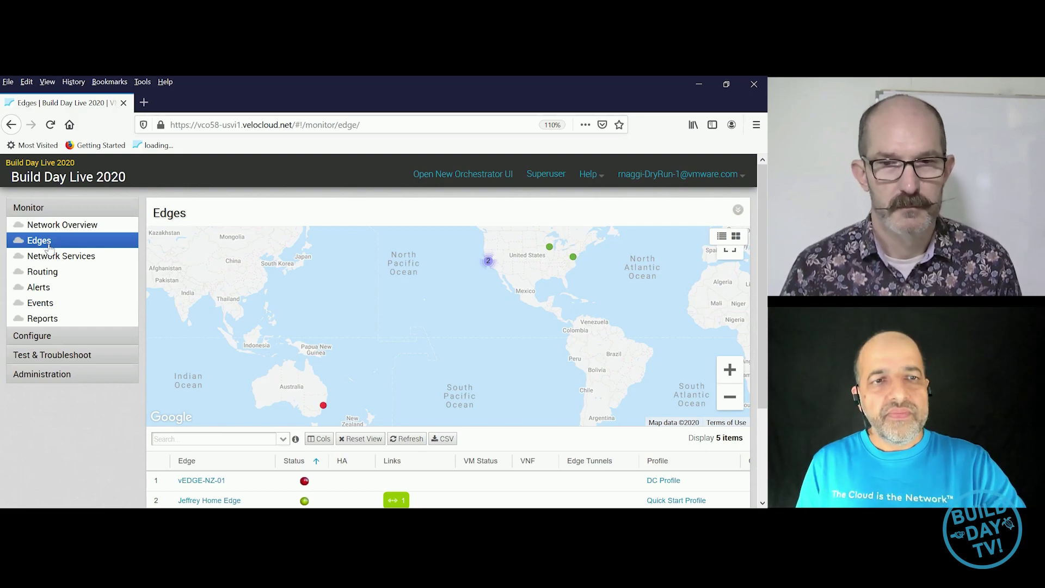
click(48, 248)
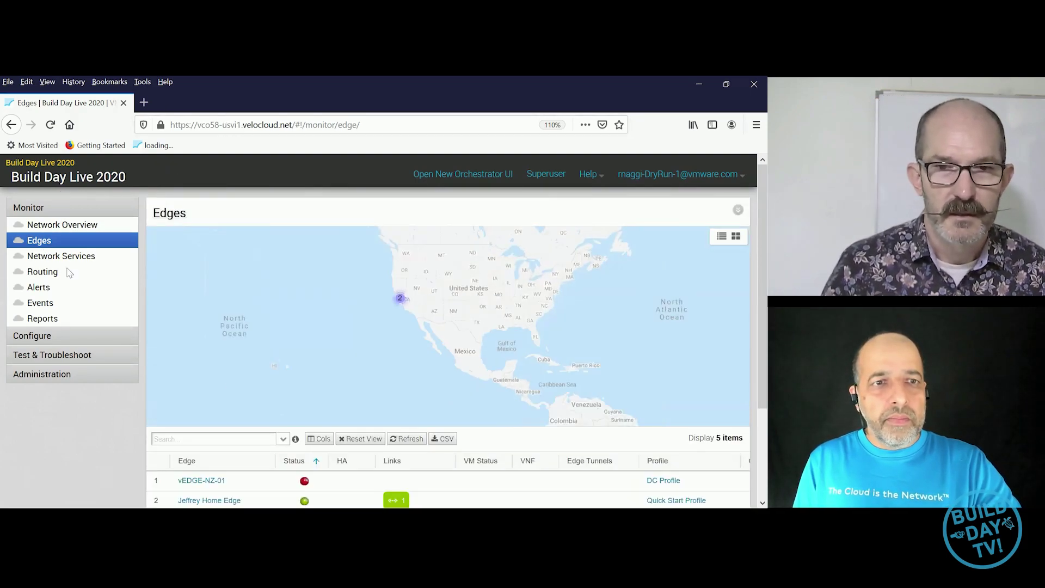
click(60, 303)
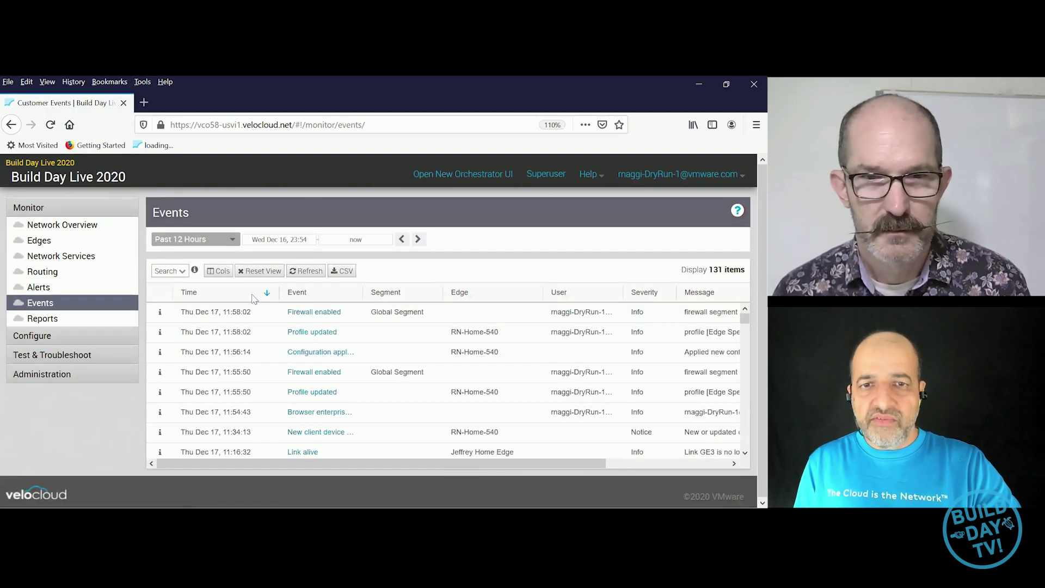
click(315, 272)
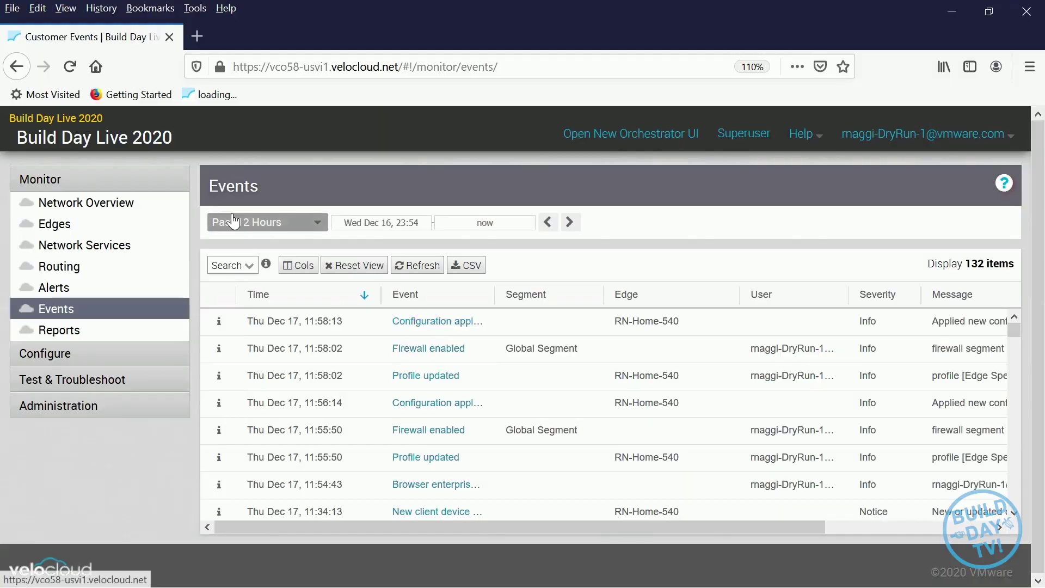
- Load facebook.com in a new tab and search the web for "facebook messenger" to test access to both
click(201, 35)
text(facebook.com/)
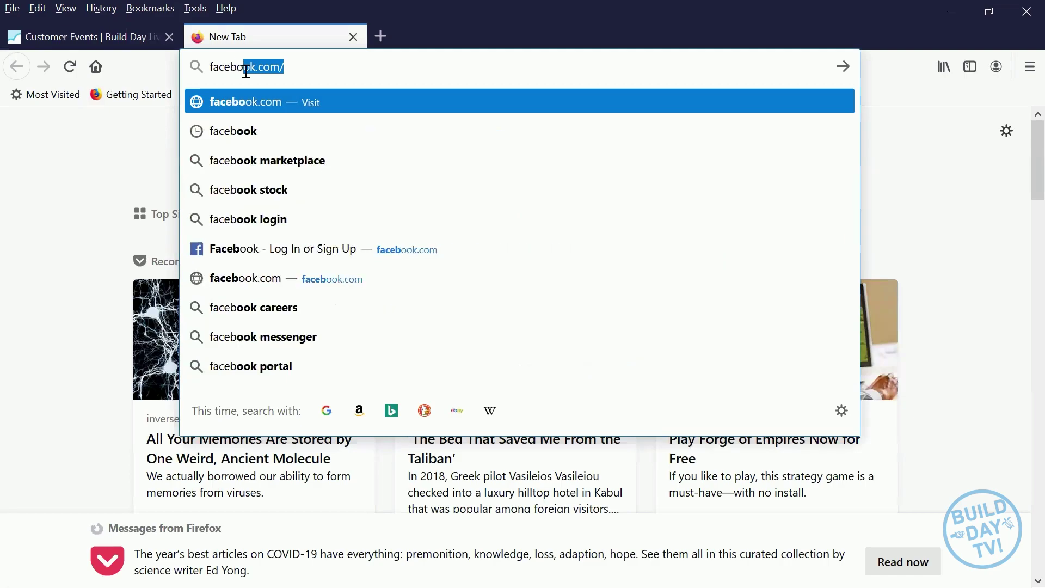
key(Return)
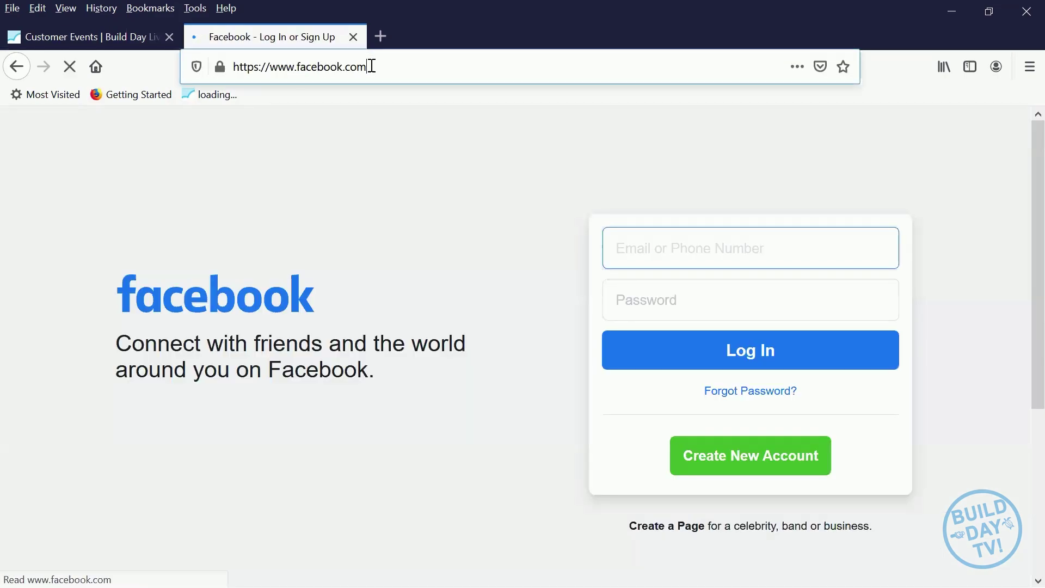
click(372, 65)
text(facebo)
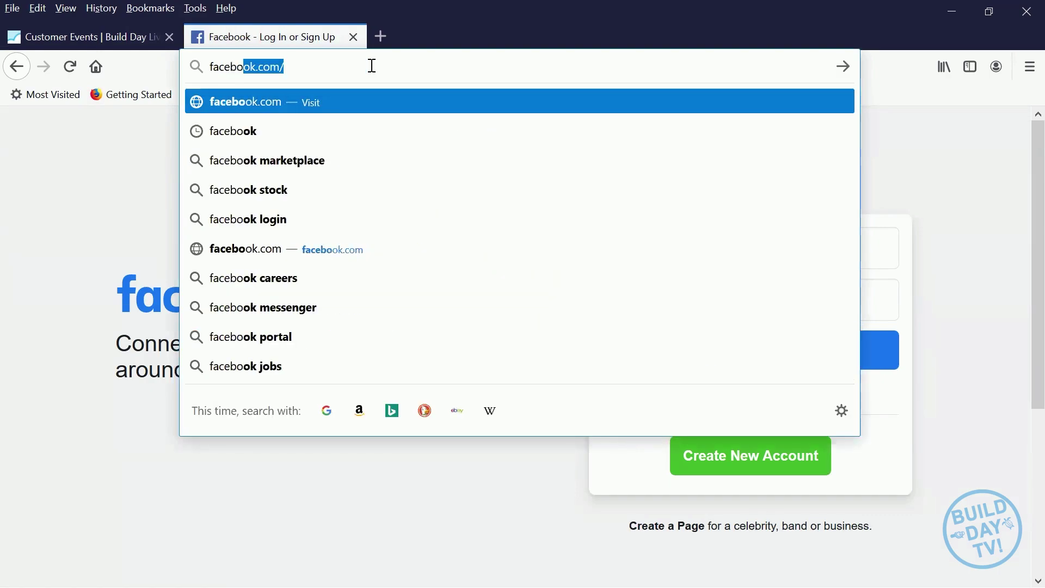
text(ok mess)
key(Down)
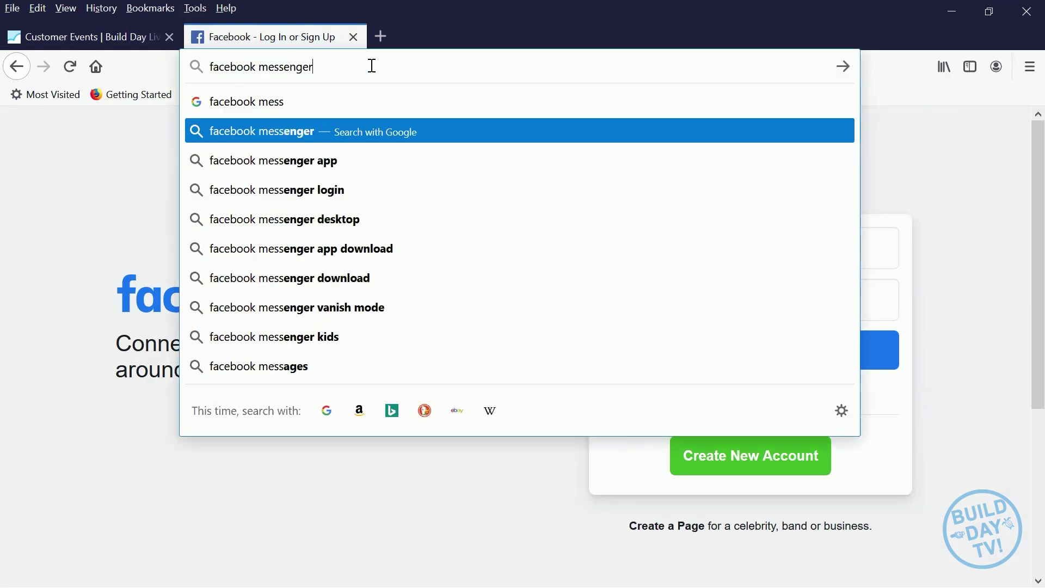
key(Return)
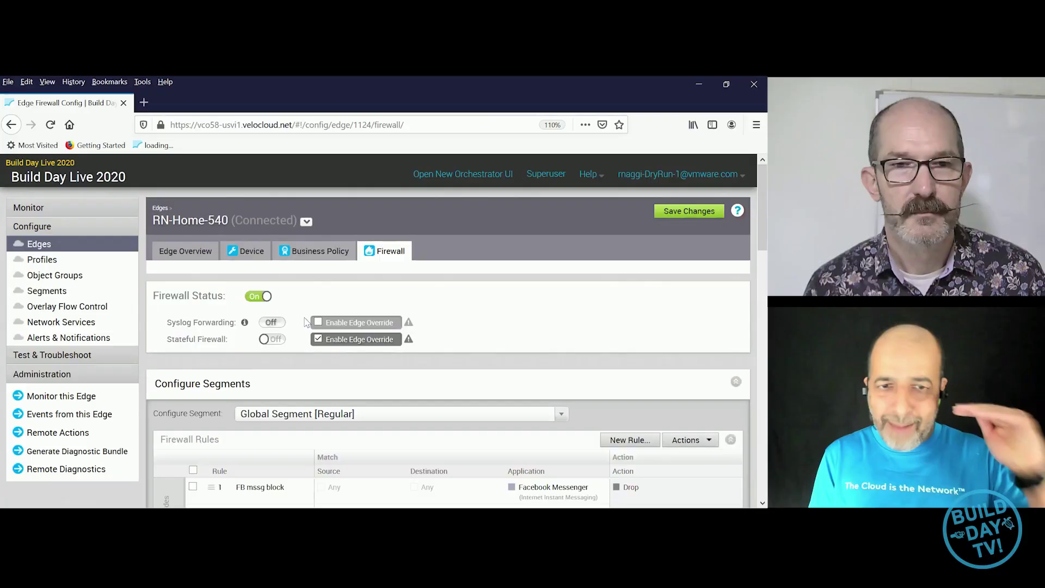
- Delete the "FB mssg block" rule from RN-Home-540's firewall and save the changes
click(259, 487)
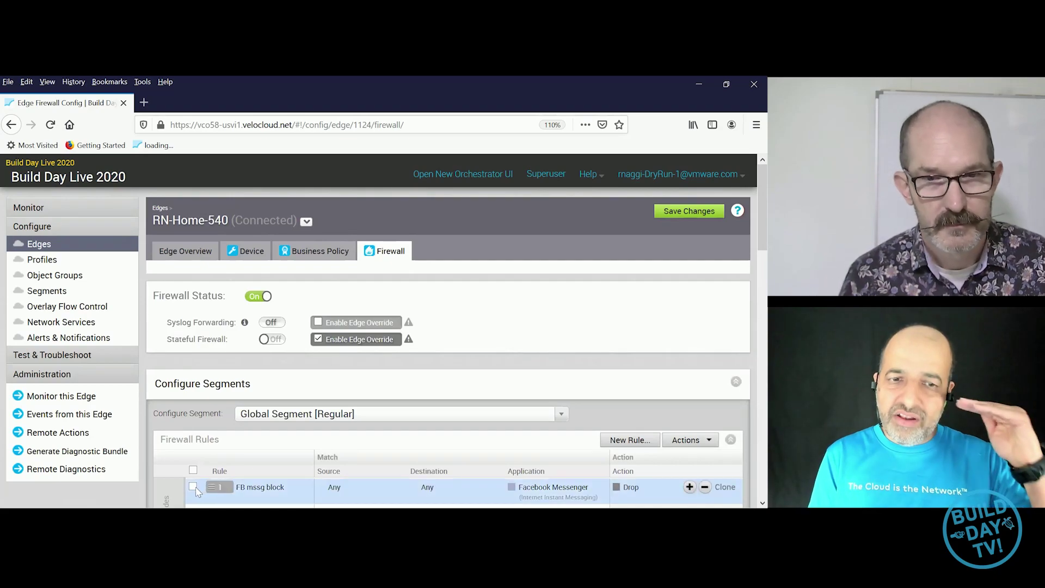
click(692, 441)
click(642, 481)
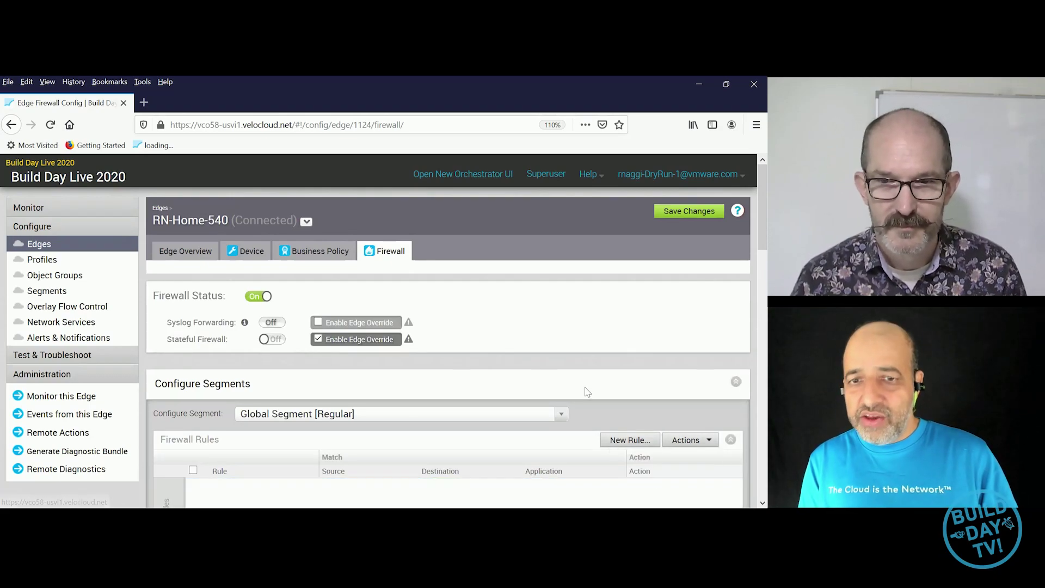
click(690, 211)
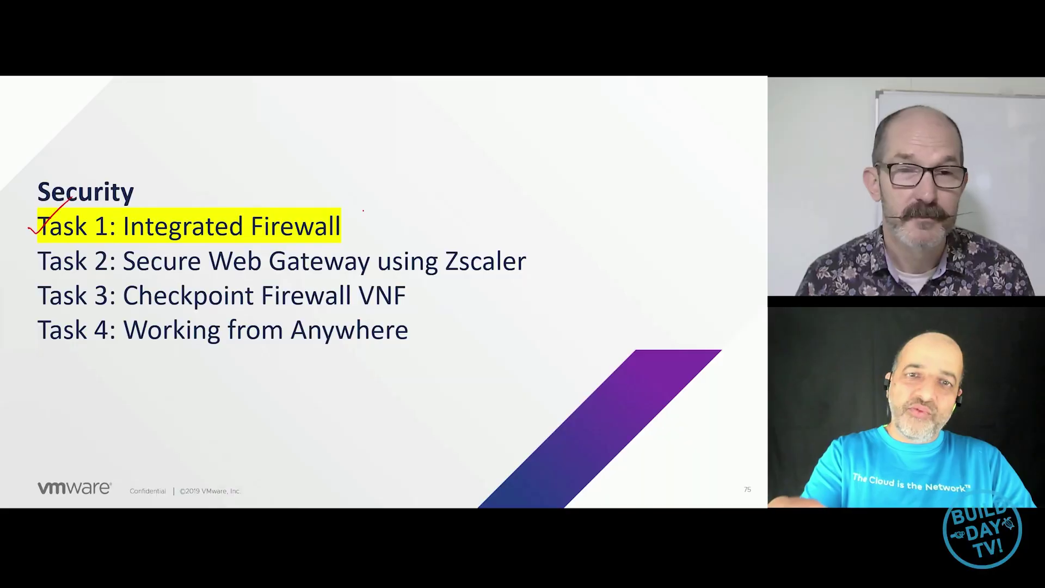
drag(362, 215, 386, 206)
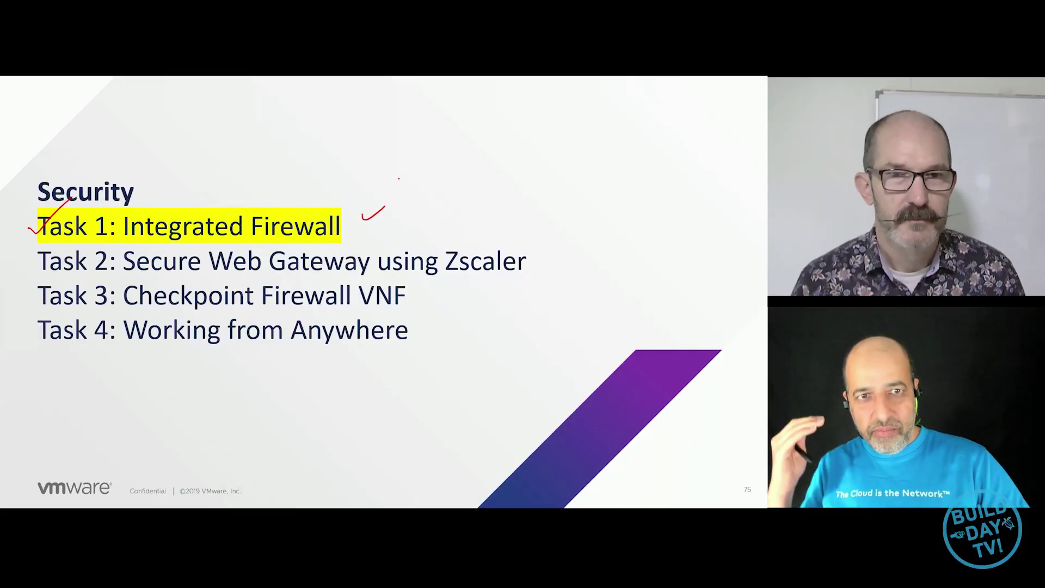
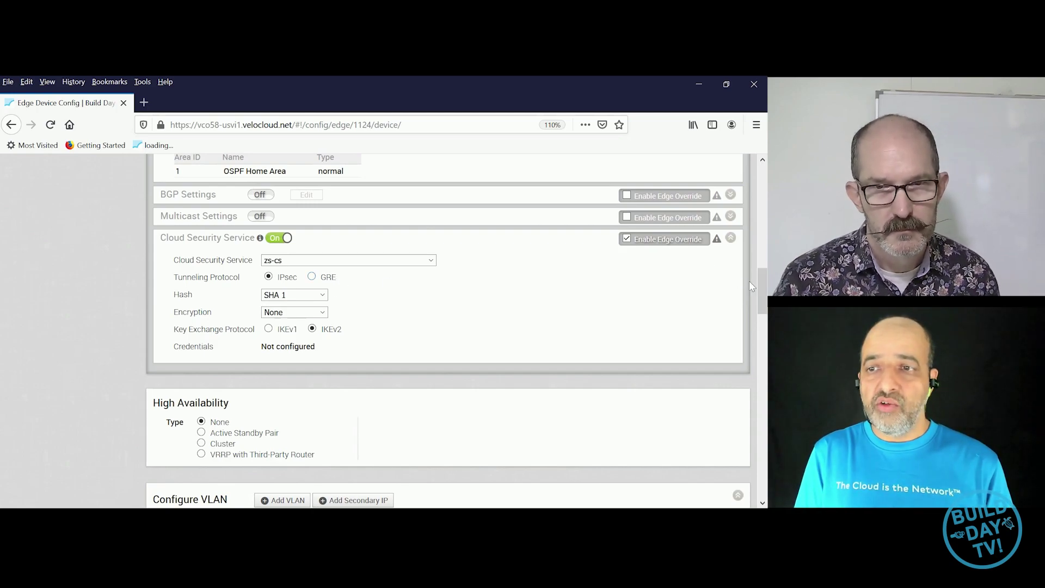
- Save RN-Home-540's device settings with the zs-cs cloud security service enabled, and confirm the changes
drag(763, 295, 759, 176)
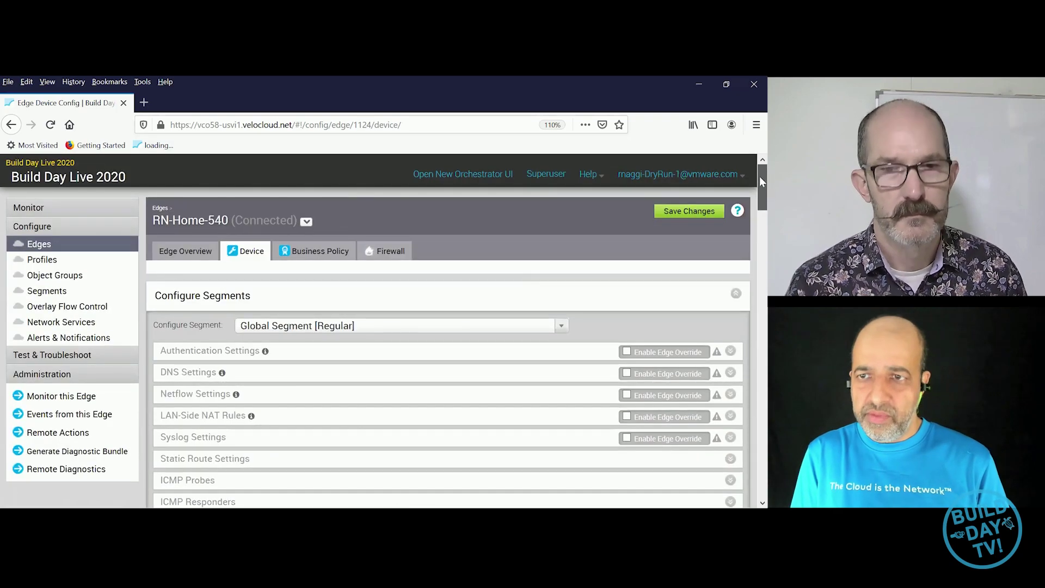
click(690, 212)
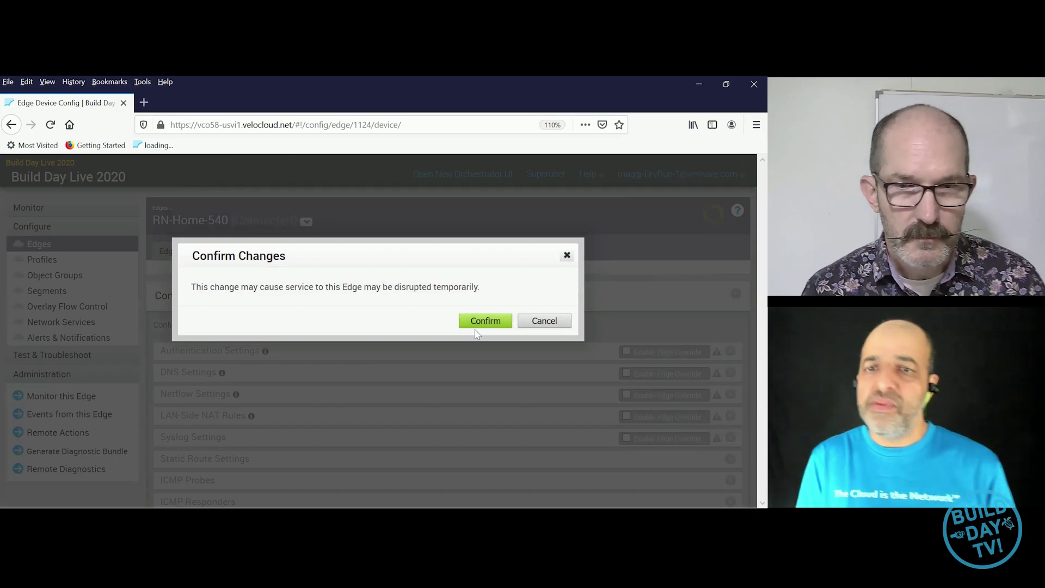
click(480, 326)
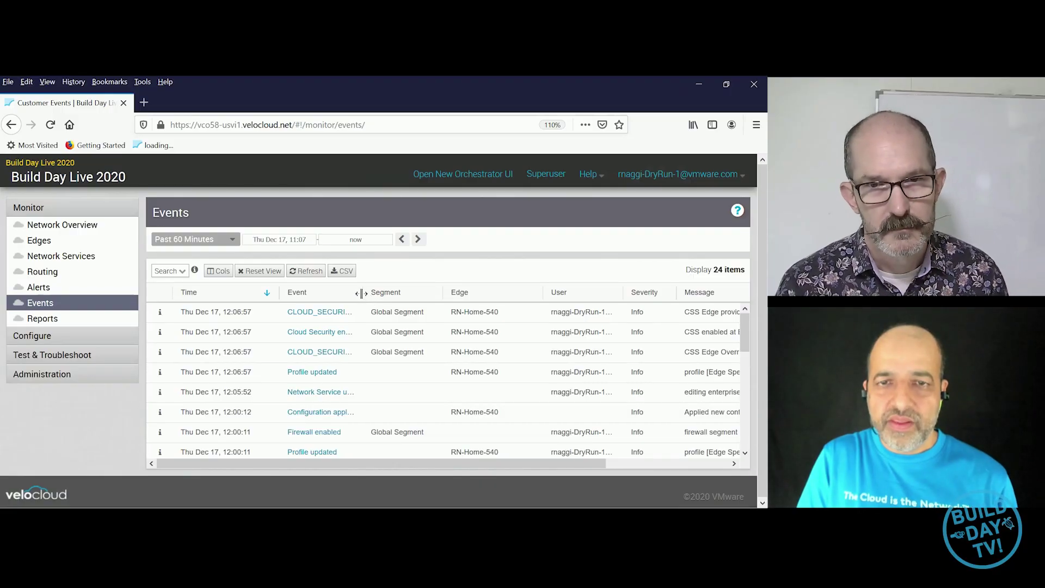
- Widen the Event column and refresh the event list, and check the monitored network services with the map collapsed
drag(369, 297, 451, 293)
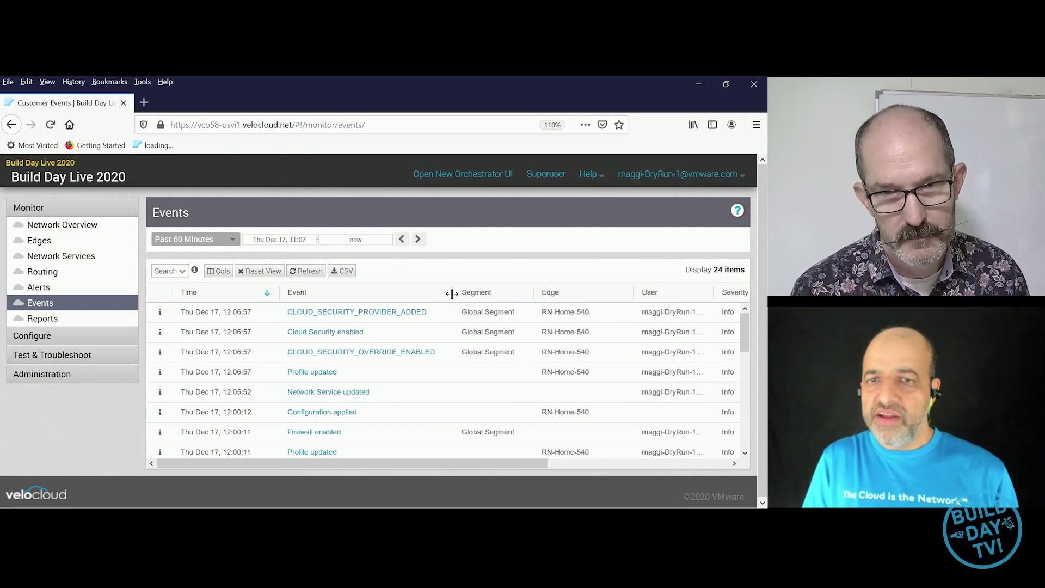
click(324, 274)
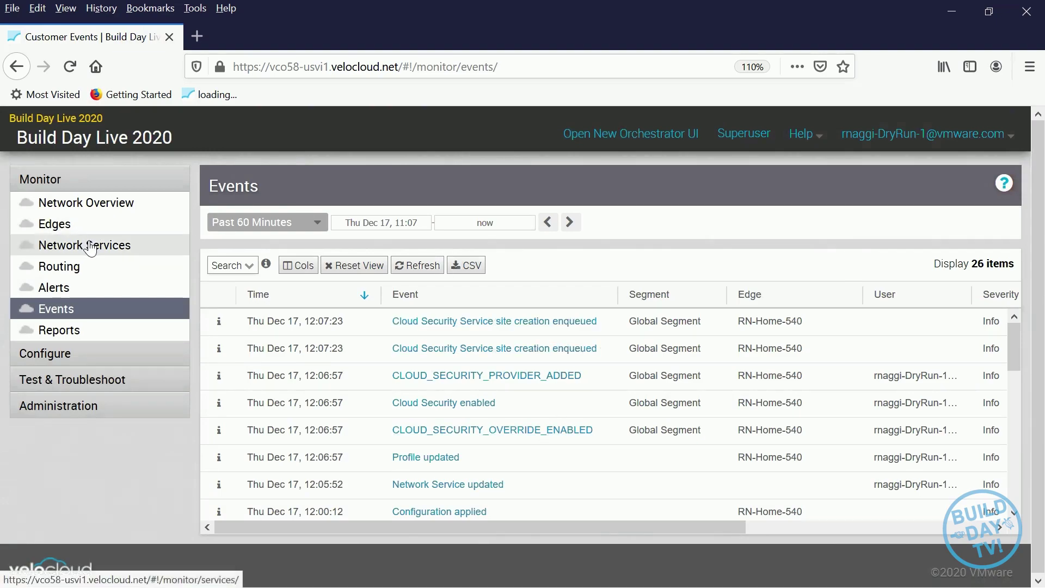
click(91, 246)
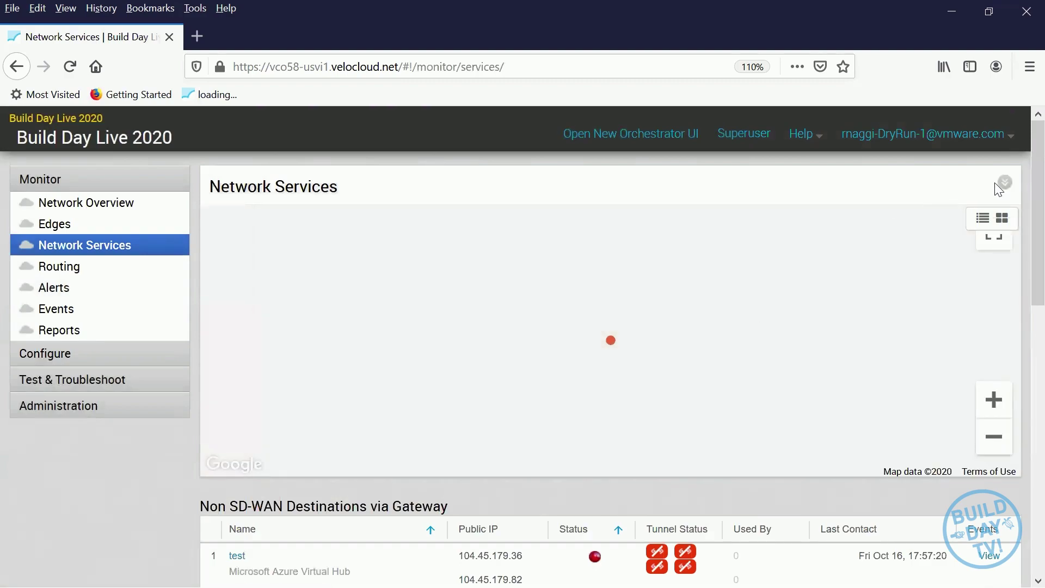
click(1004, 183)
drag(1040, 218, 1040, 381)
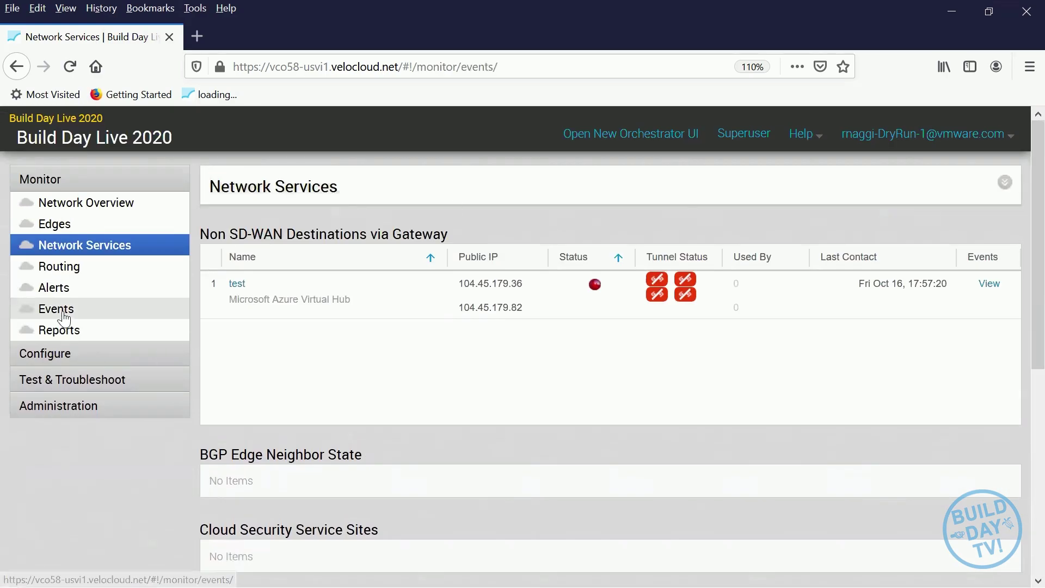
- Return to the monitored events, refresh them and widen the Event column to read the latest cloud security entries
click(64, 314)
click(424, 267)
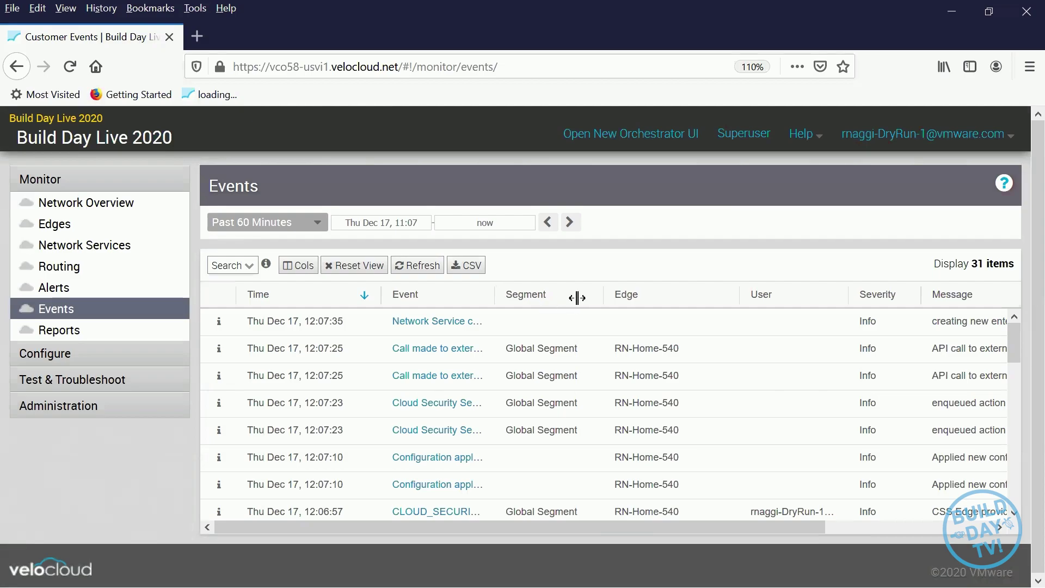
drag(577, 298, 611, 297)
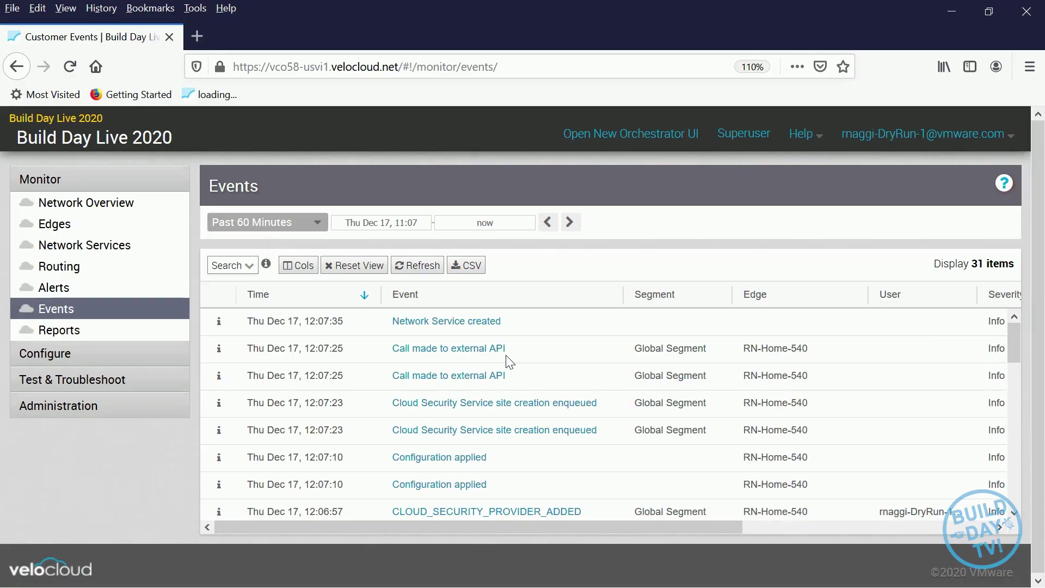
click(429, 265)
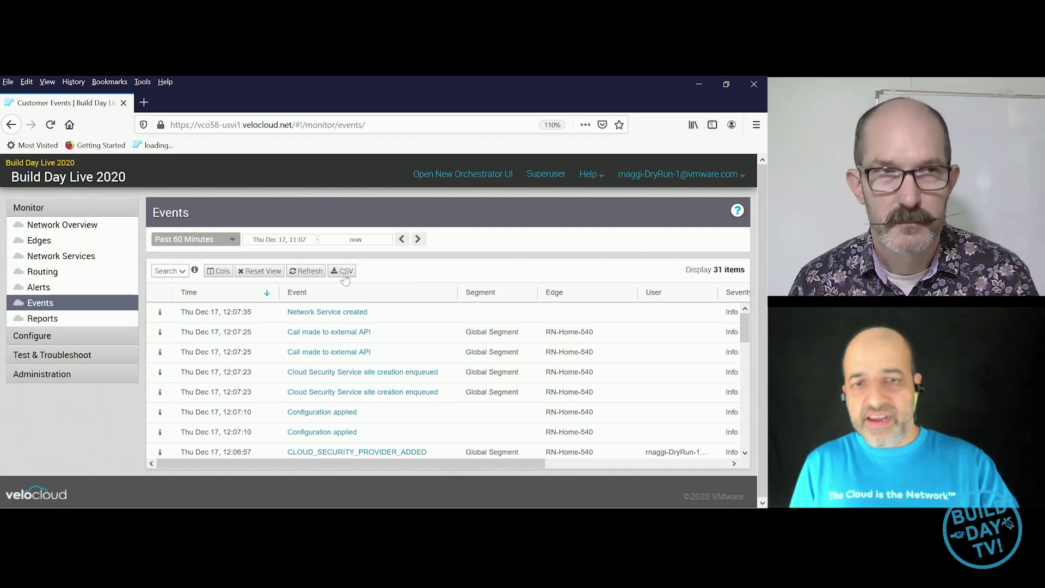
- Load ip.zscaler.com in a new tab to check whether traffic goes through the Zscaler proxy
click(145, 102)
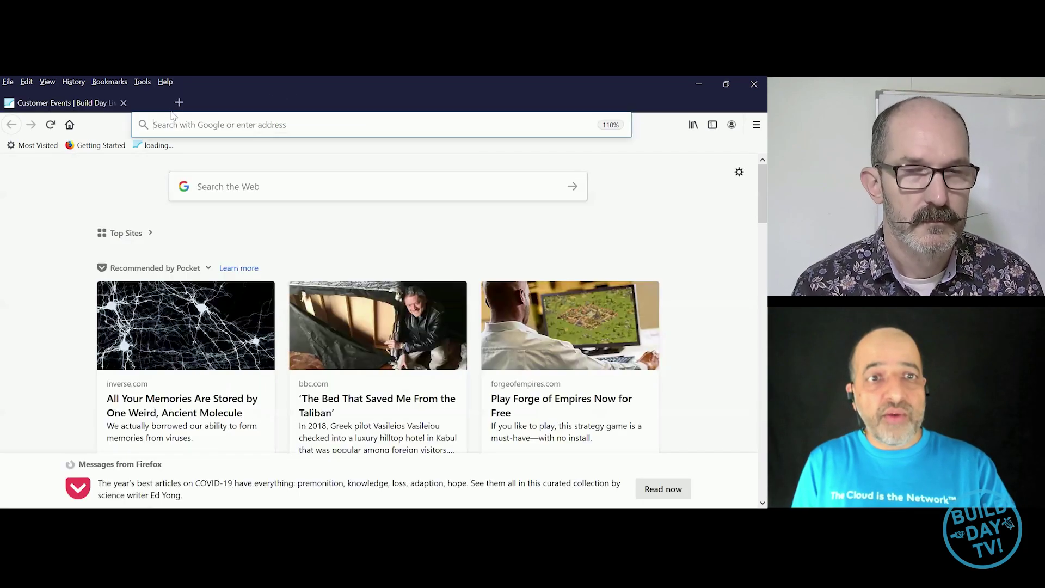
click(192, 124)
text(ip)
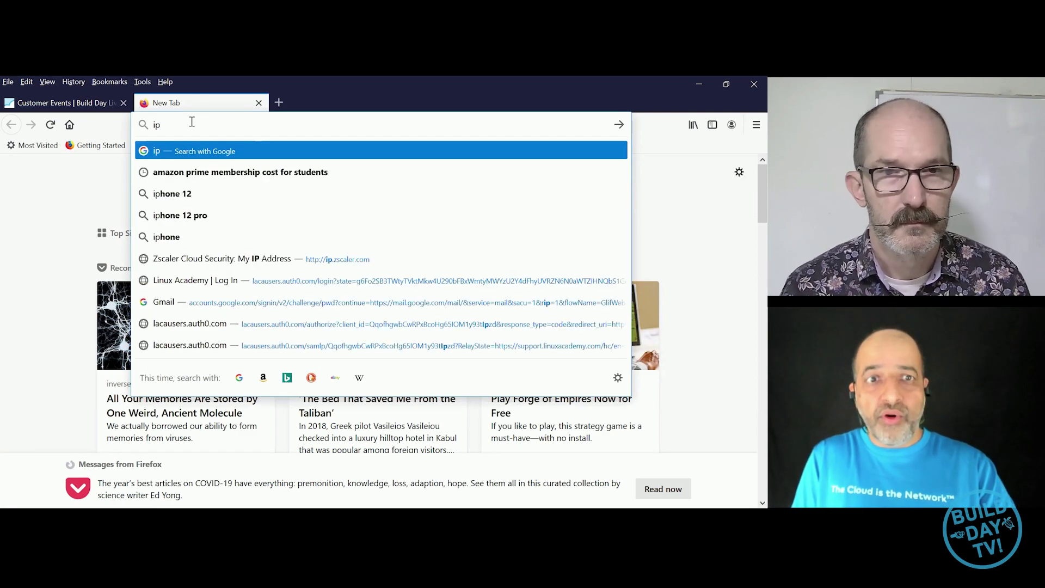
text(.zscaler.com)
key(Return)
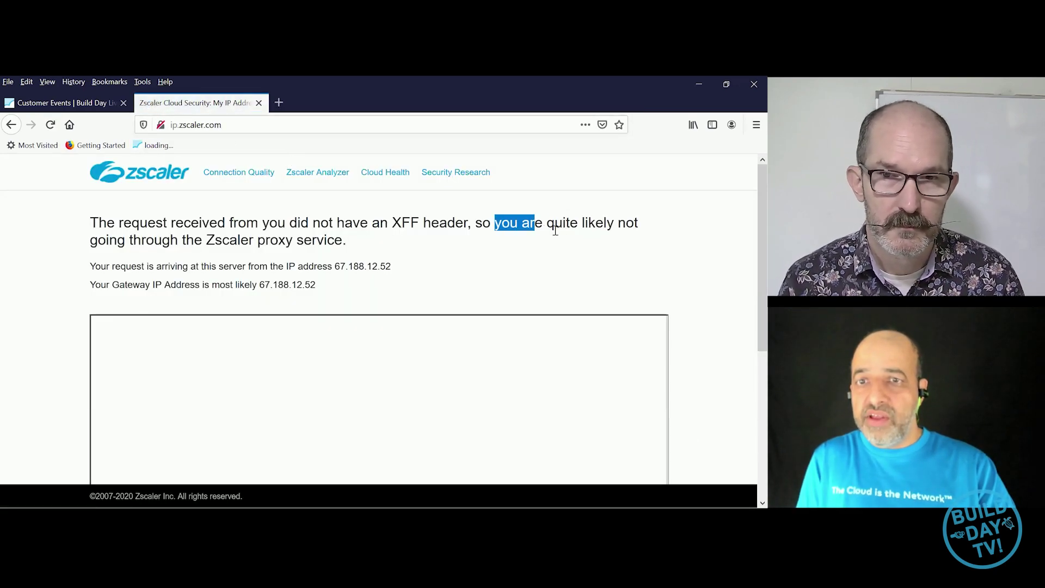
drag(555, 231, 596, 240)
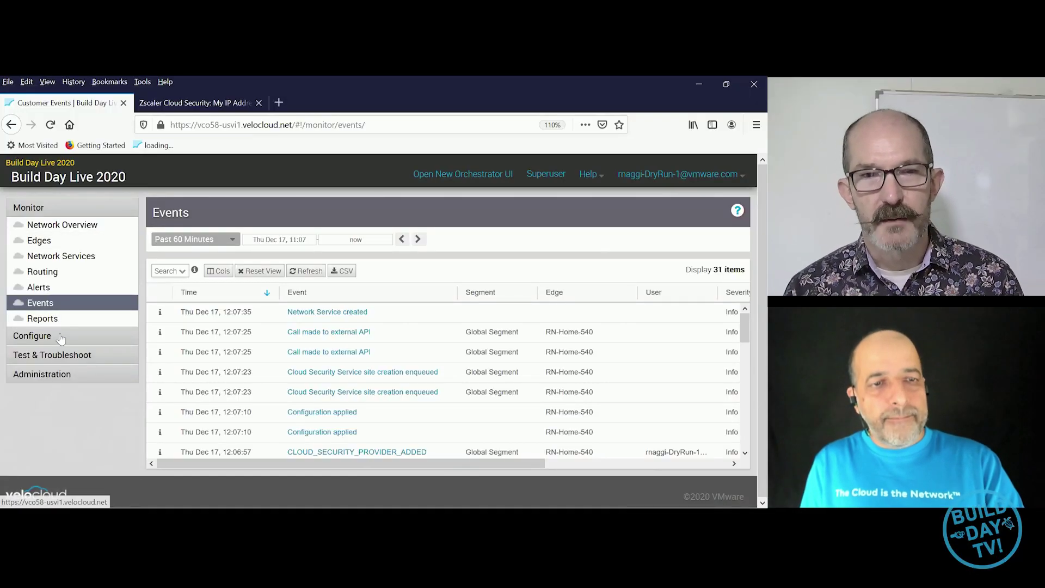
- Start a new business policy rule on RN-Home-540 with Internet as the destination and an IP address as the source
click(32, 335)
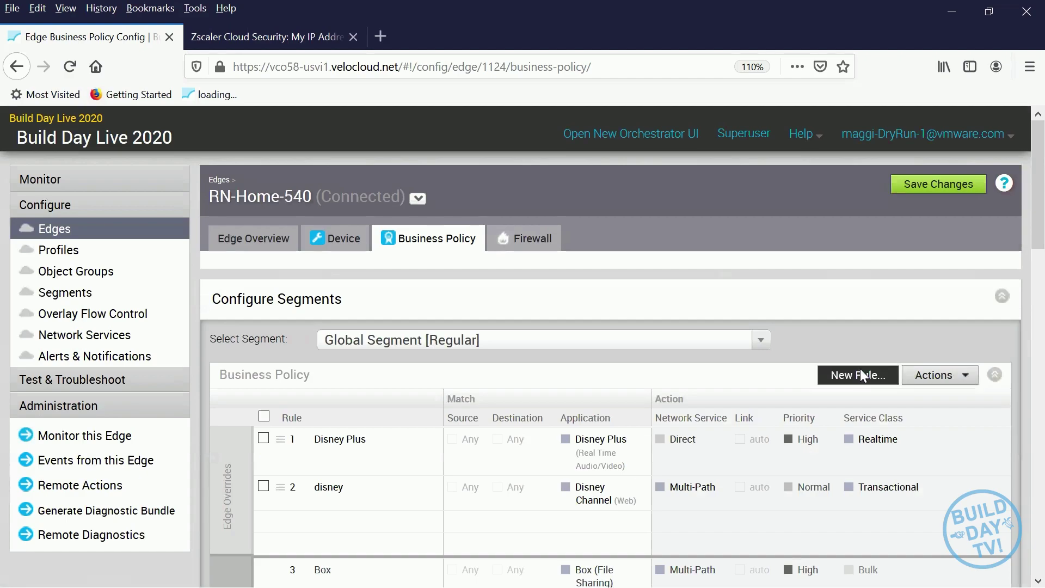
click(860, 374)
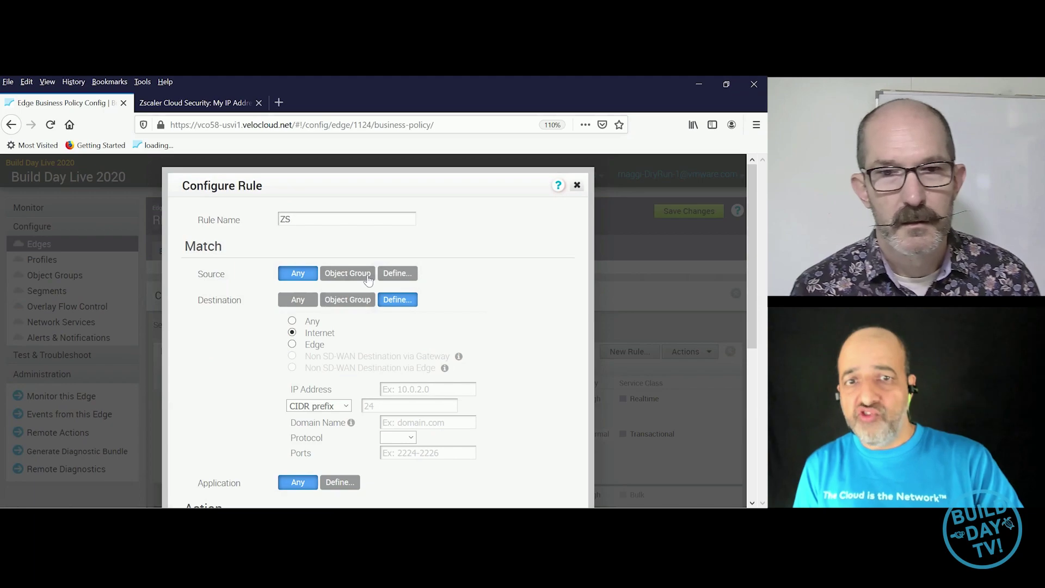
click(542, 268)
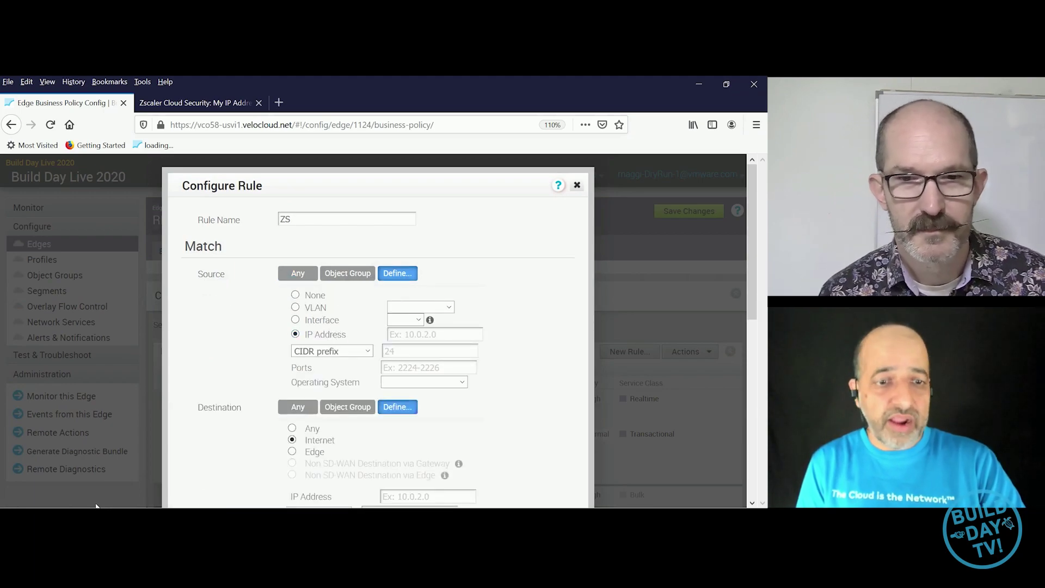
- Open Command Prompt and run ipconfig to look up the computer's IPv4 address
click(9, 499)
click(31, 499)
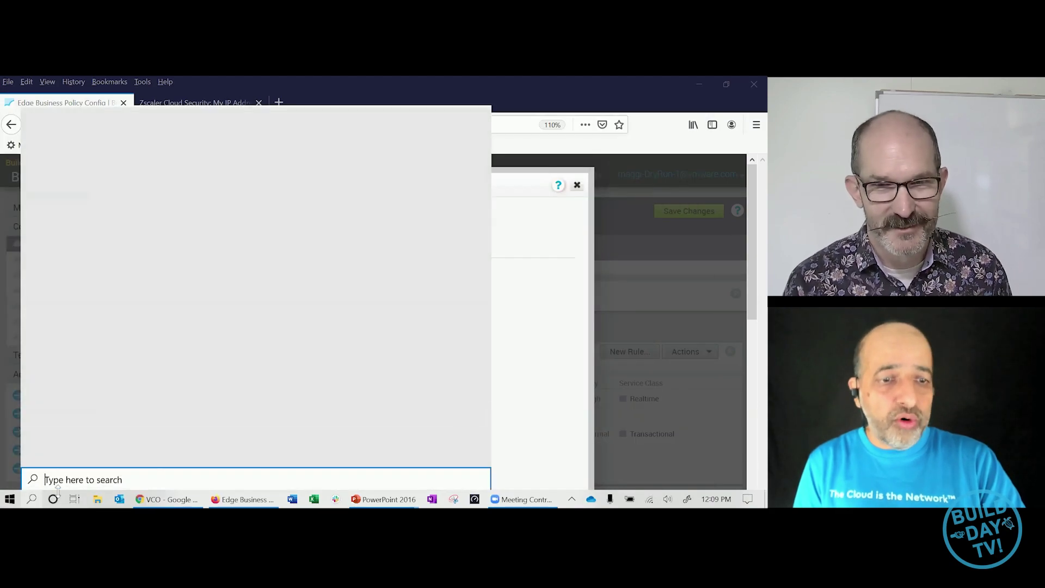
text(cmd)
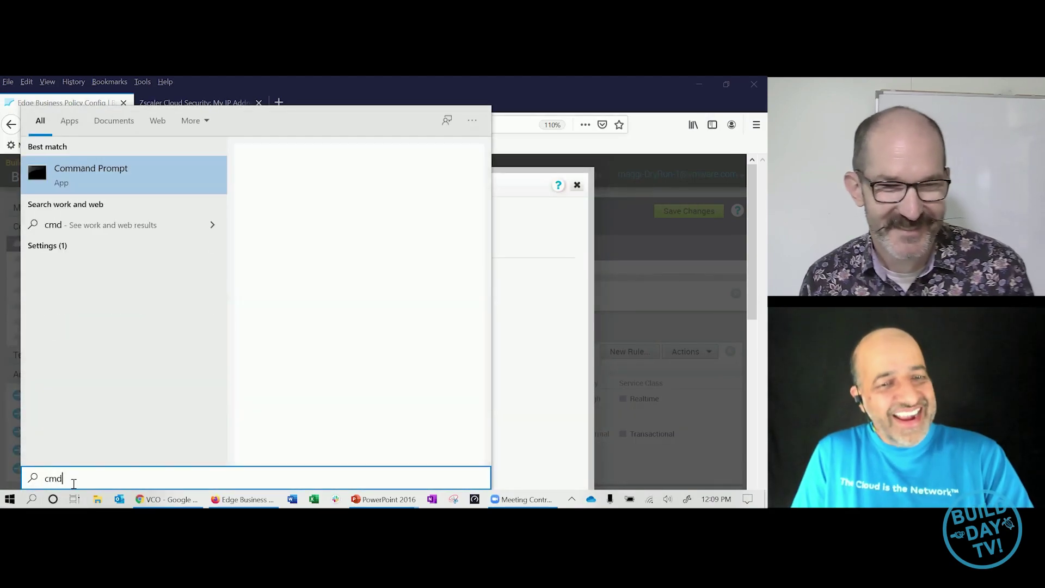
key(Return)
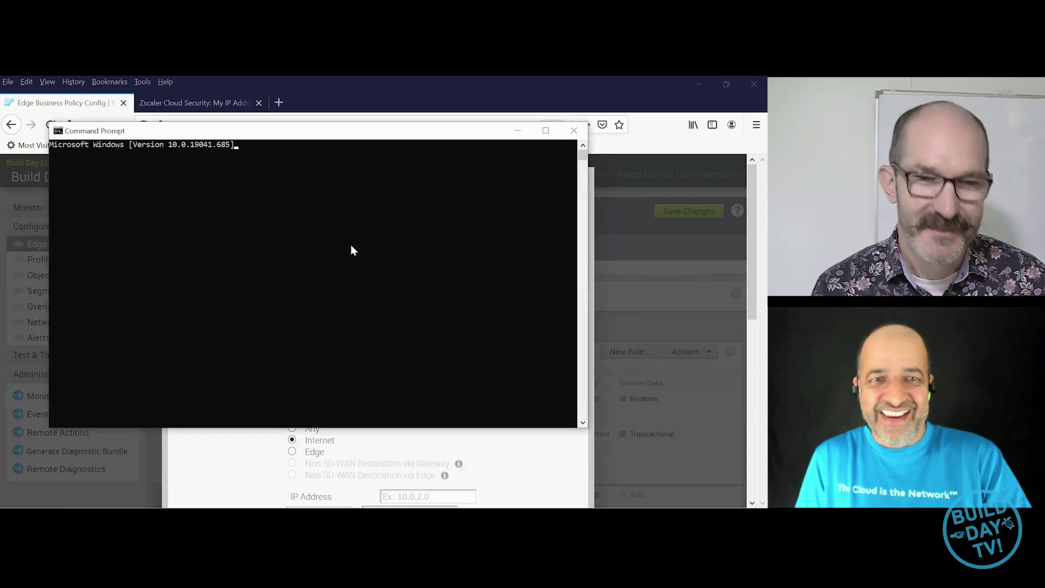
text(ipconfig)
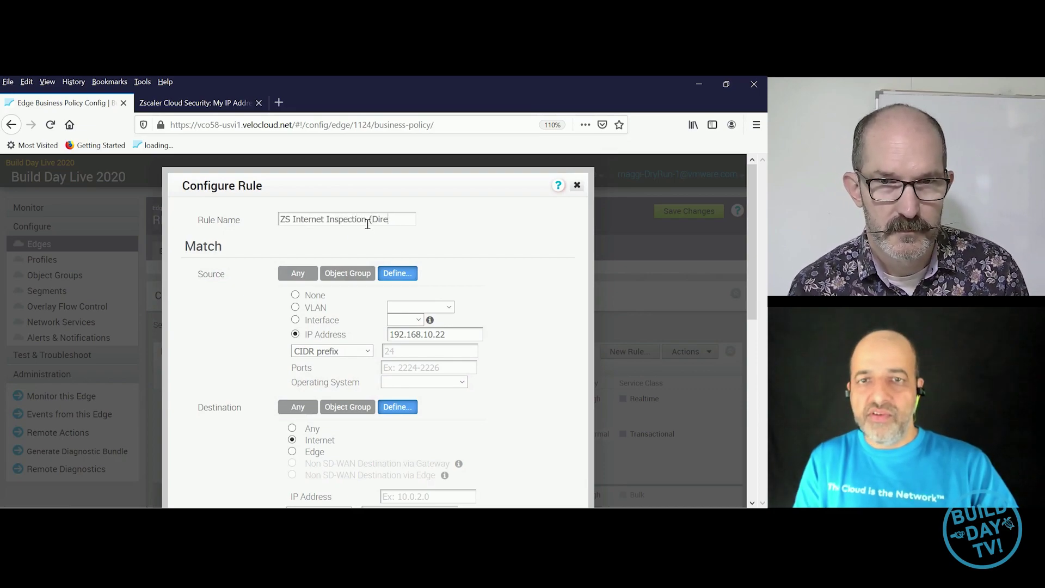
- Complete the "ZS Internet Inspection (Direct)" rule for source 192.168.10.22 with Internet Backhaul to the zs-cs cloud security service, and save the changes
text(ct))
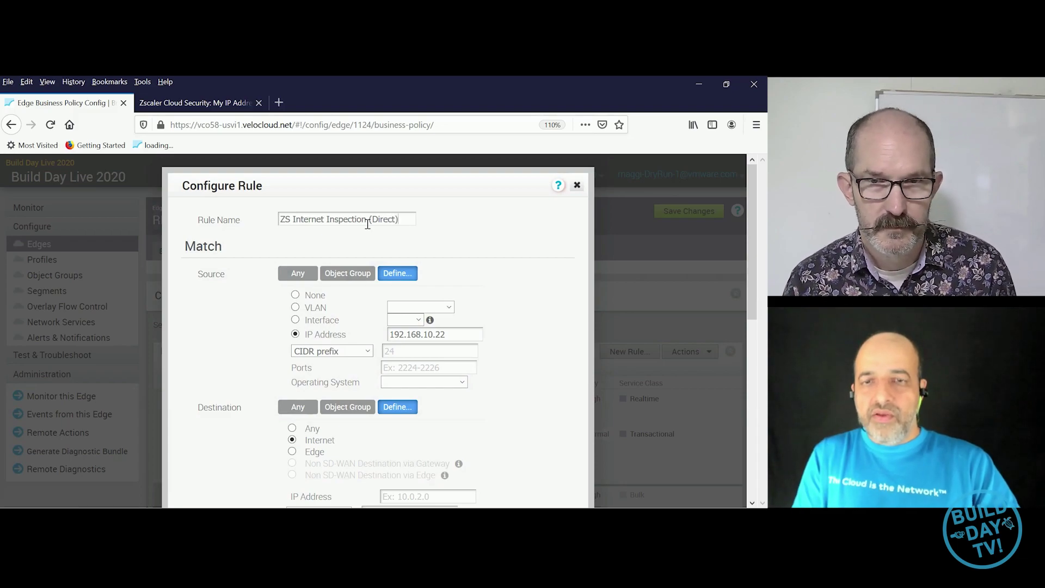
drag(750, 306, 761, 423)
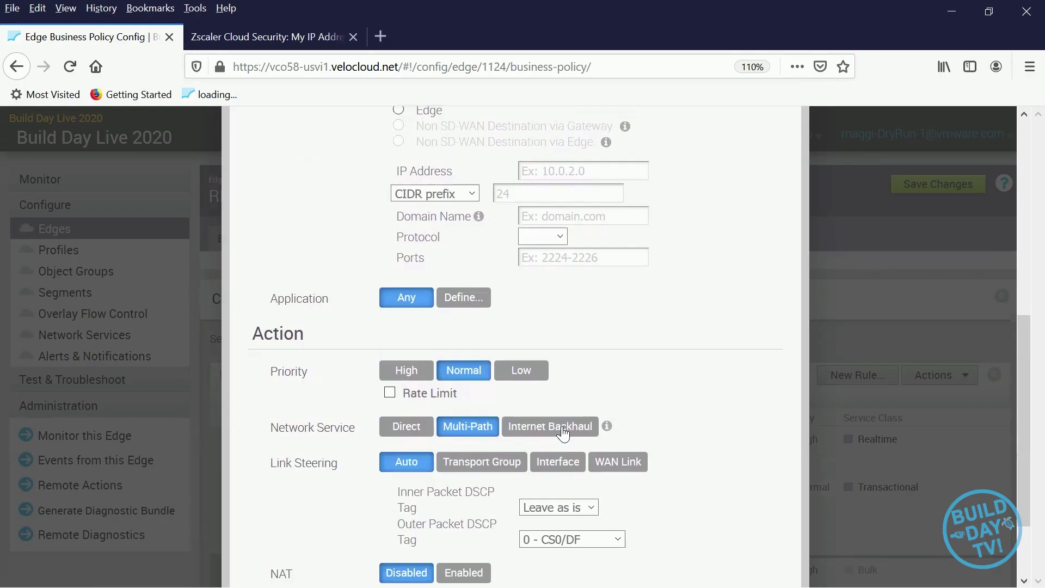
click(413, 394)
click(418, 506)
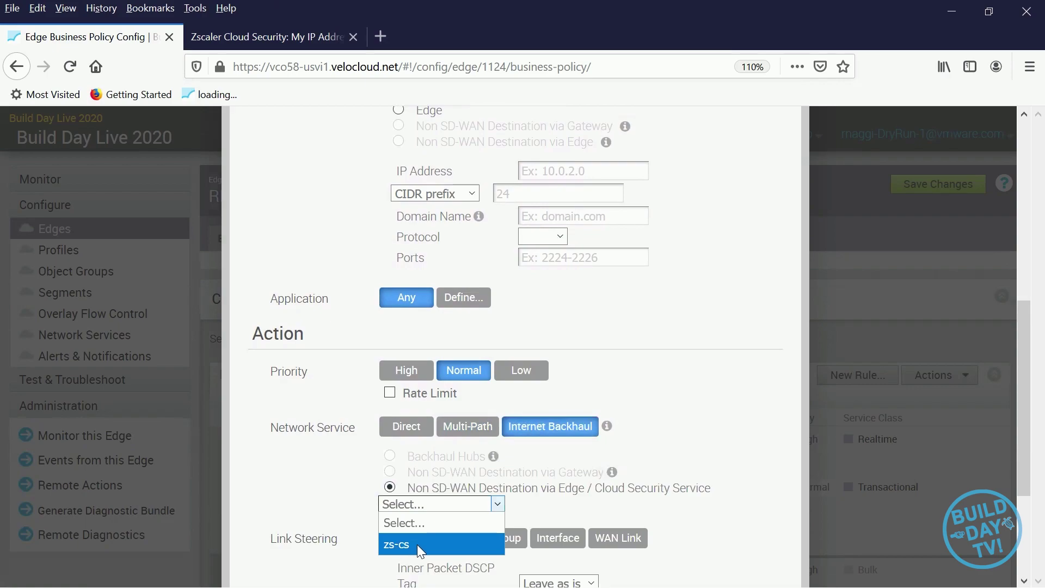
click(417, 544)
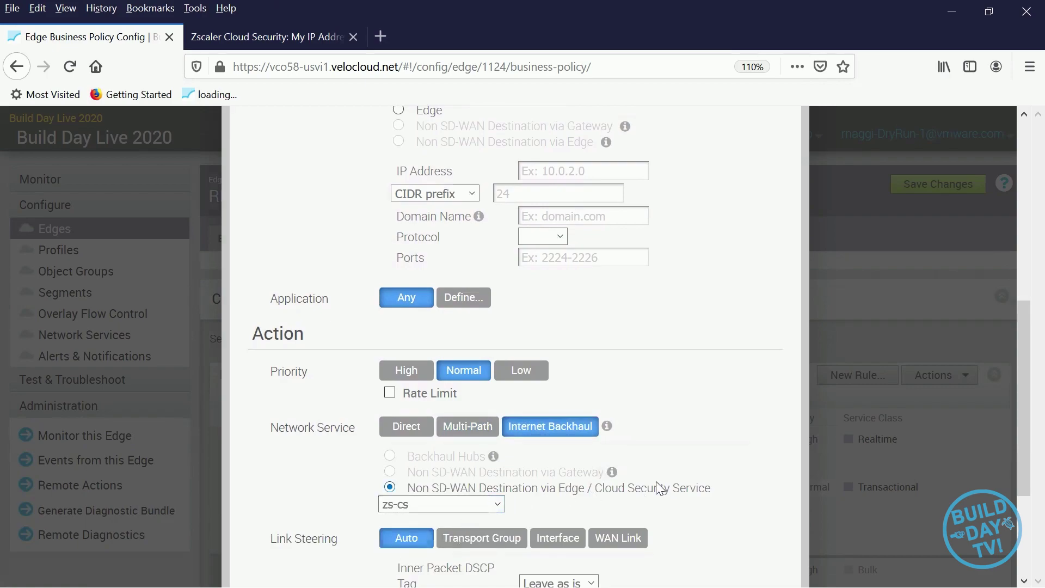
drag(1023, 364, 1021, 441)
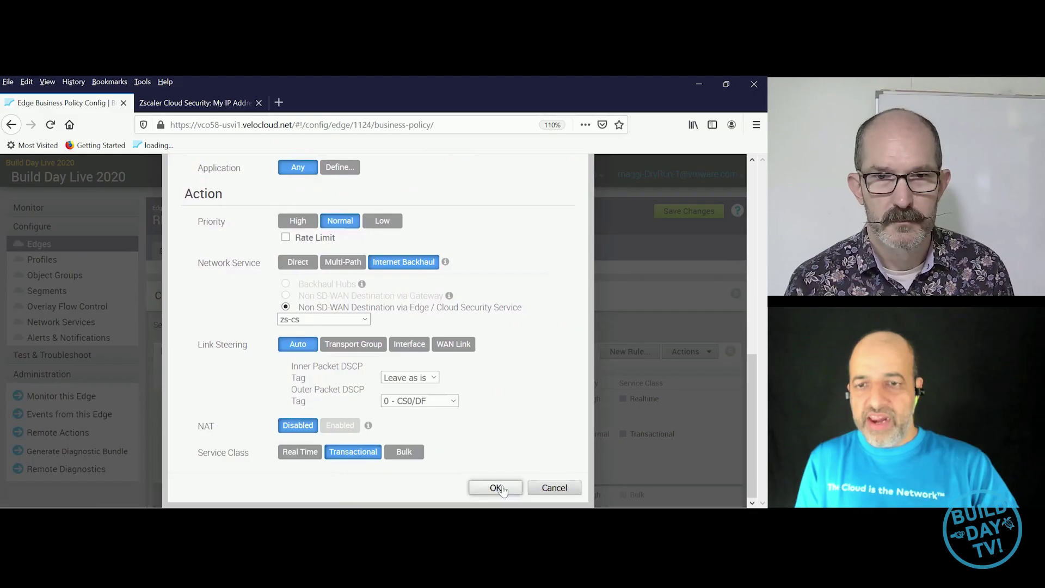
click(686, 564)
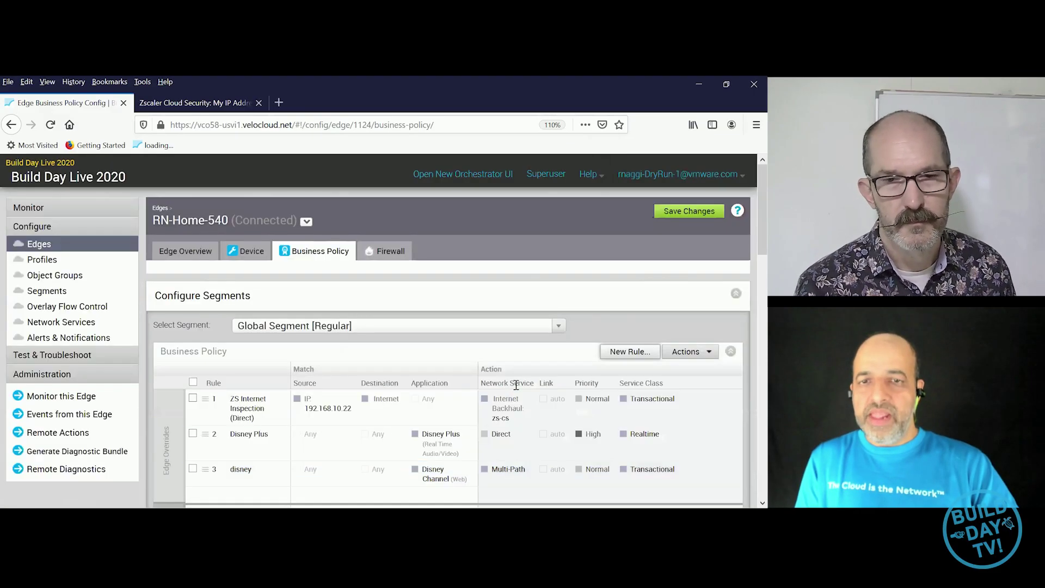
click(694, 213)
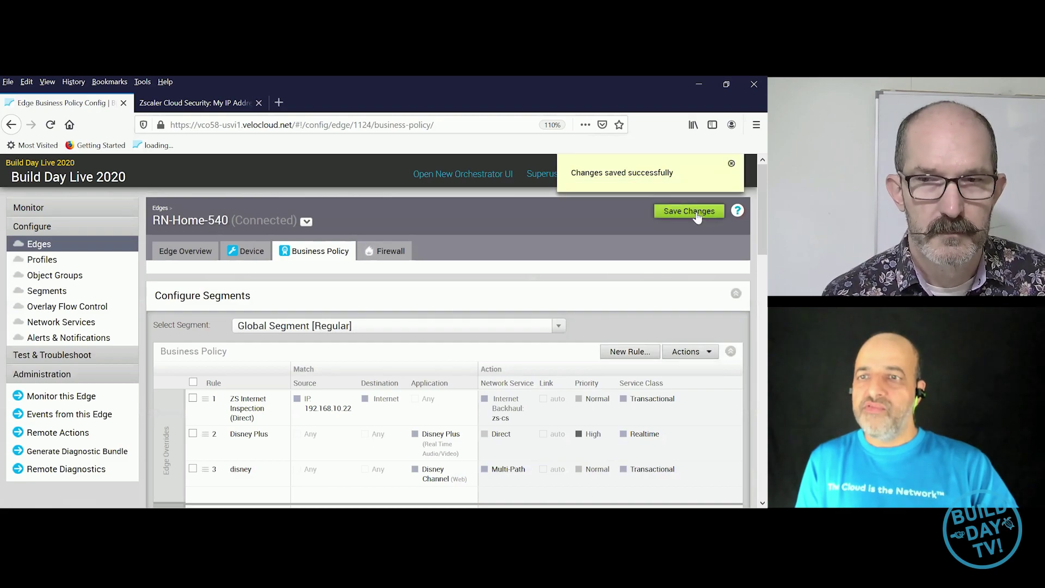
- Check the monitored event list for the business policy update on RN-Home-540
click(49, 209)
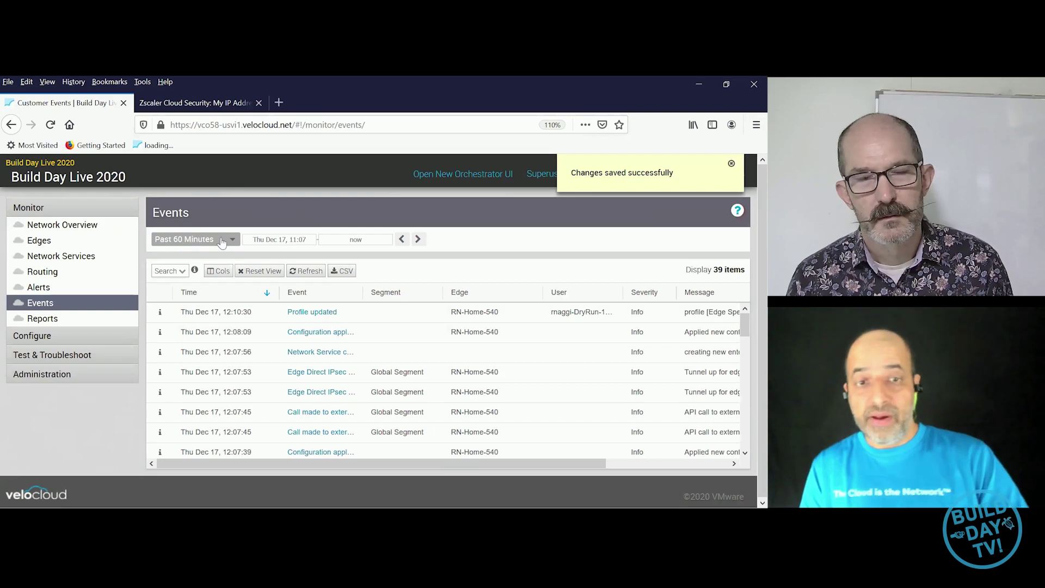
click(83, 306)
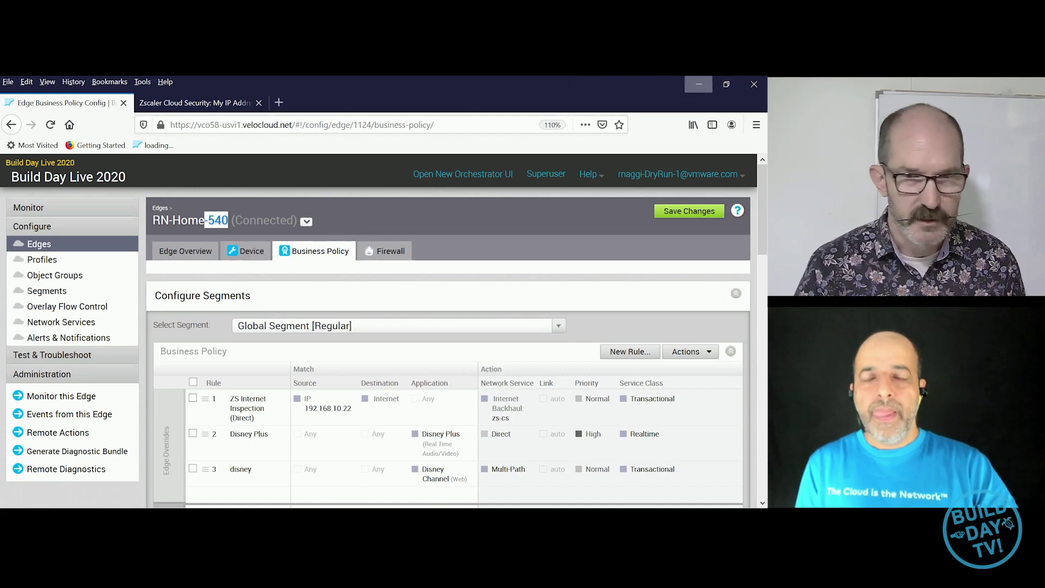
- Show the Cloud Web Security slide on direct IPSec from the SD-WAN Edge, and return to the browser
click(700, 85)
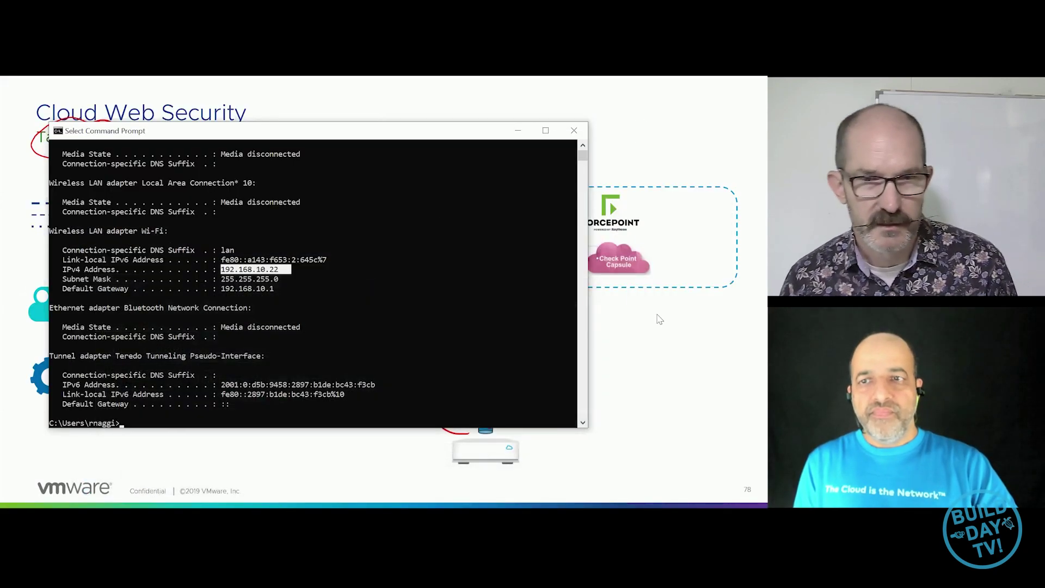
click(660, 319)
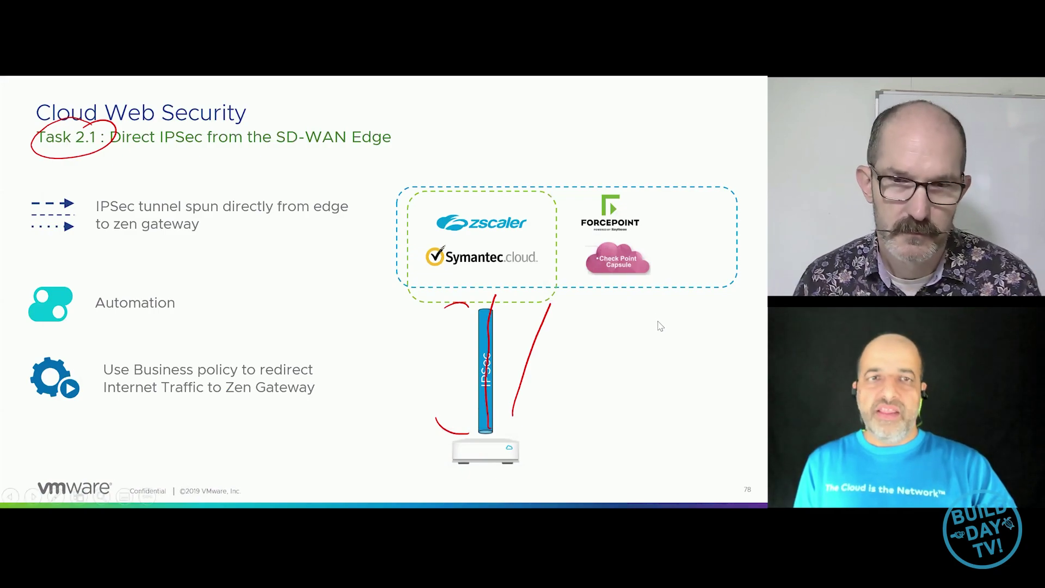
key(alt+Tab)
key(alt+Tab)
key(alt+Tab)
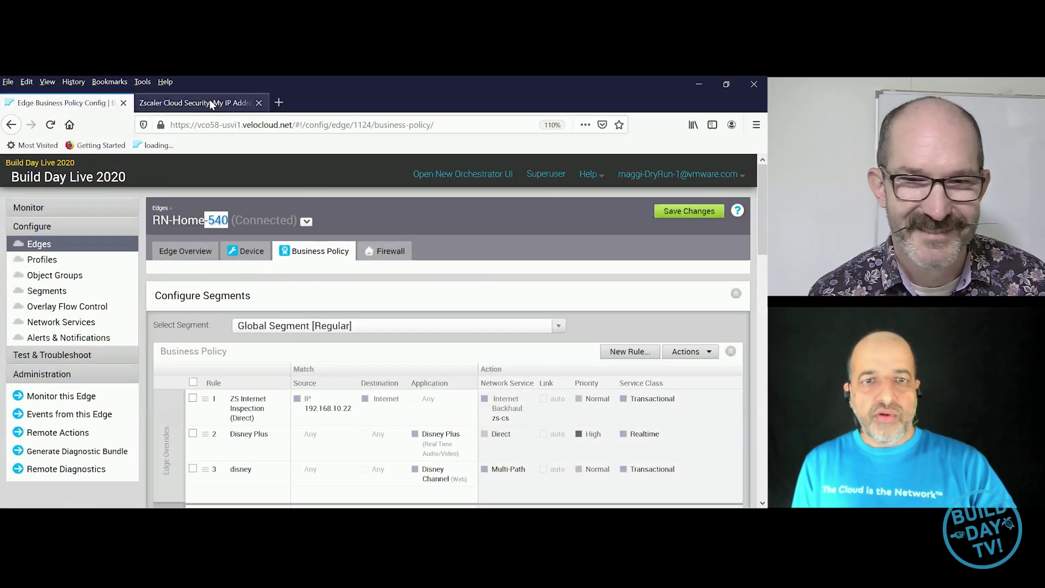
- Reload ip.zscaler.com and examine the IP address from which the request reaches the server
click(209, 101)
click(240, 130)
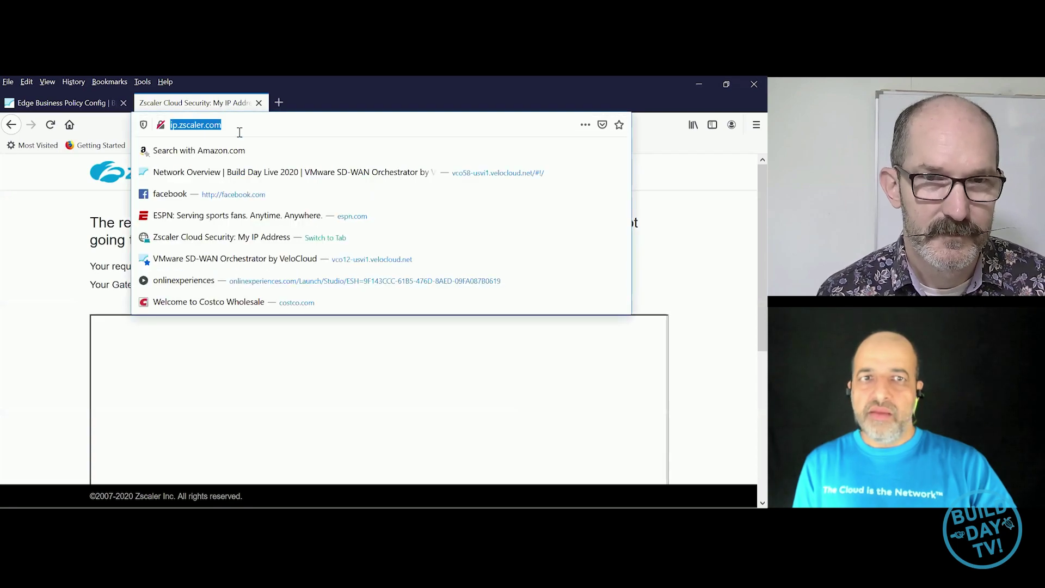
key(Return)
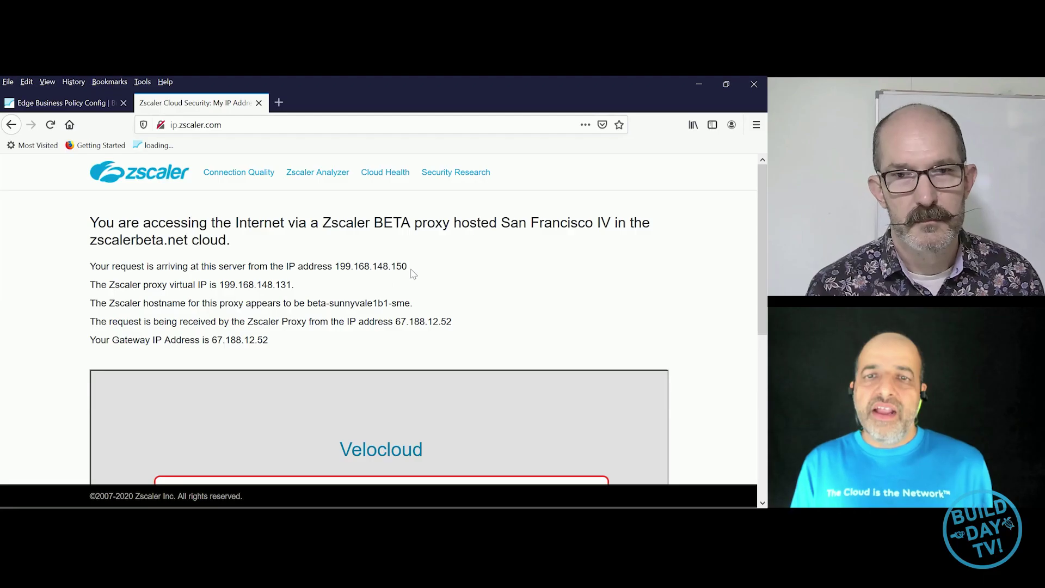
drag(339, 267, 331, 266)
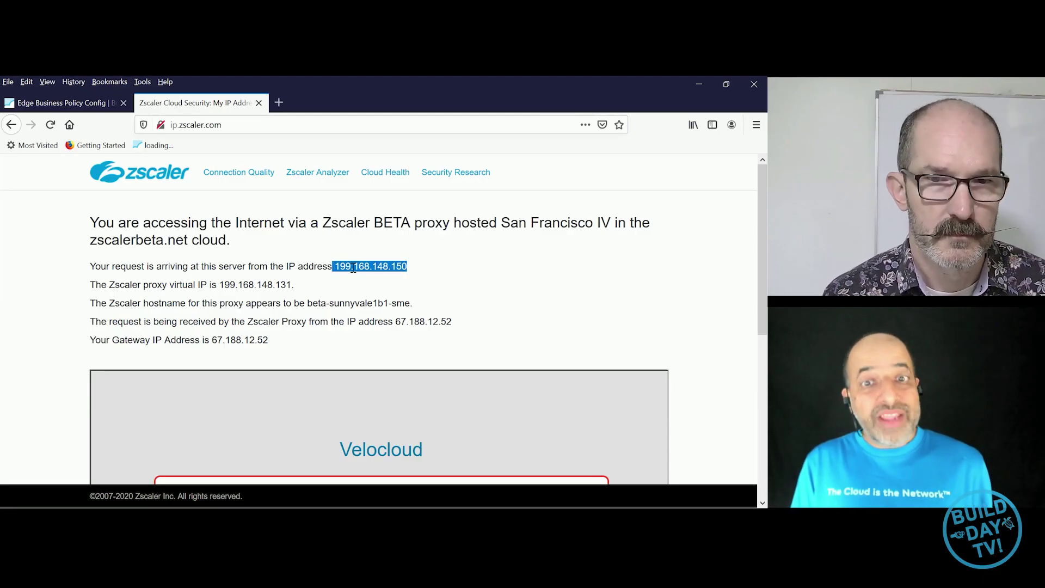
click(414, 266)
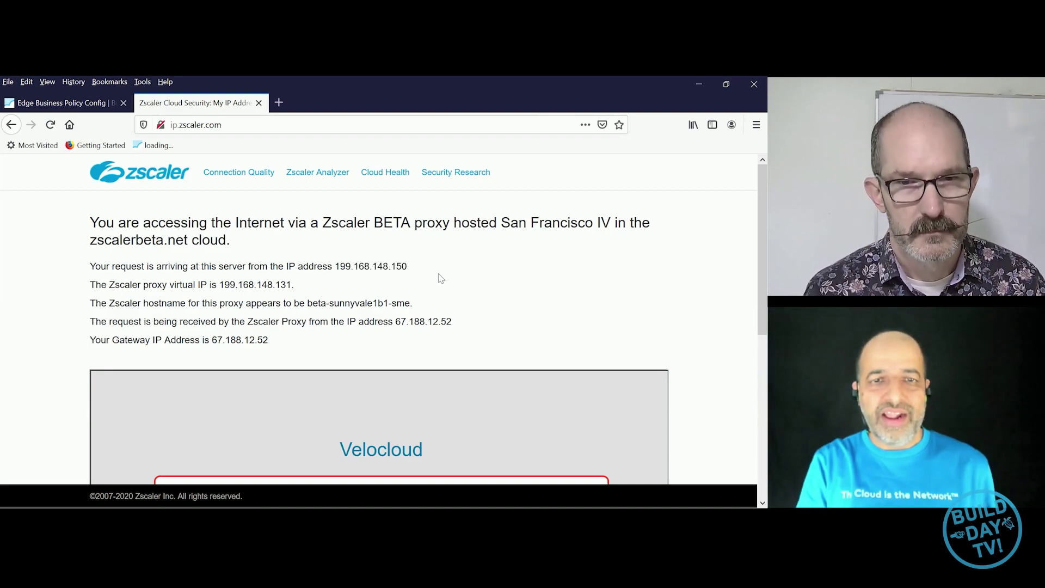
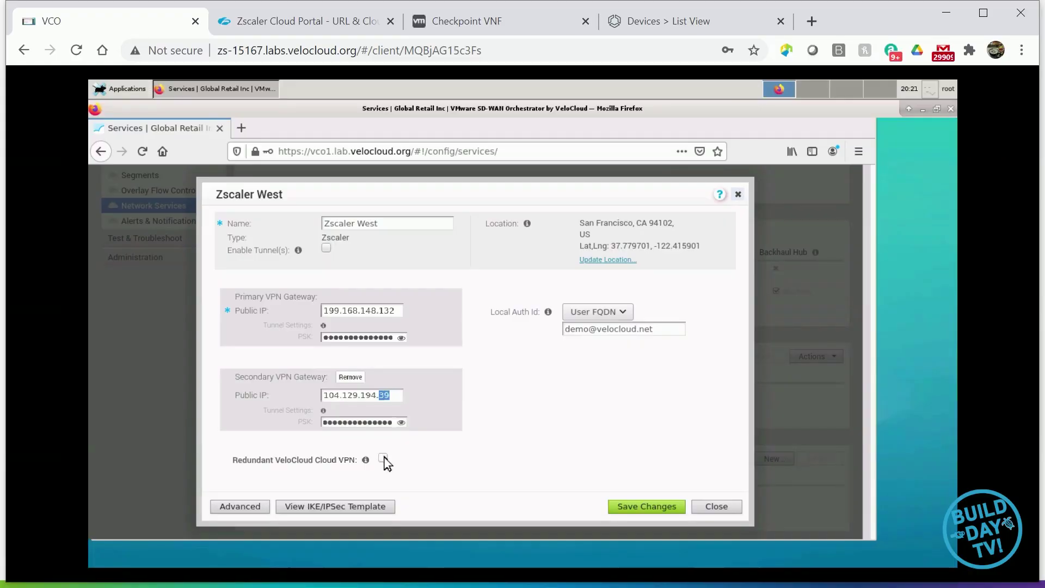
- Enable the tunnels and Redundant VeloCloud Cloud VPN for the Zscaler West site, and save the changes
click(384, 458)
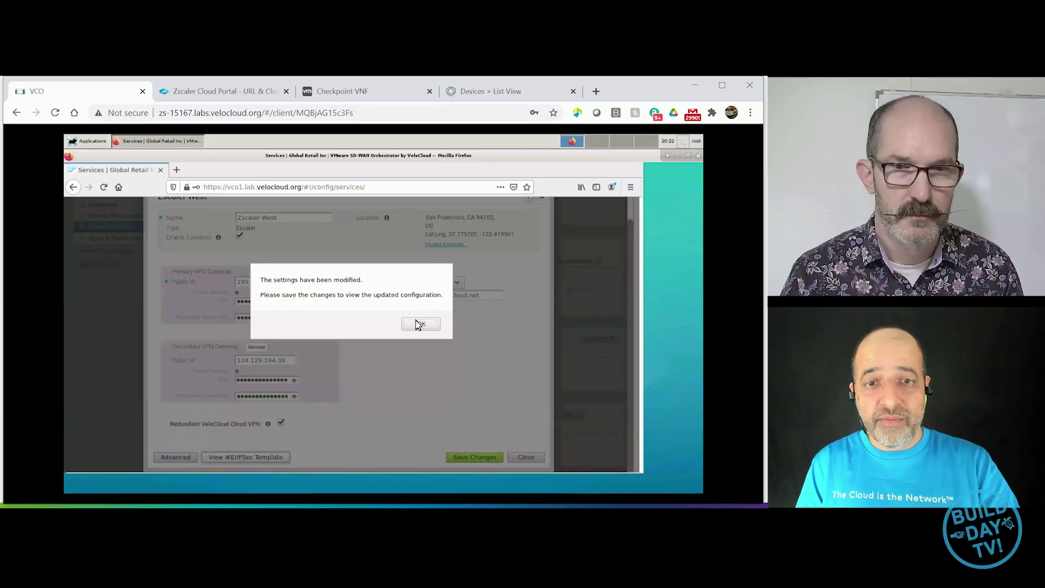
click(420, 325)
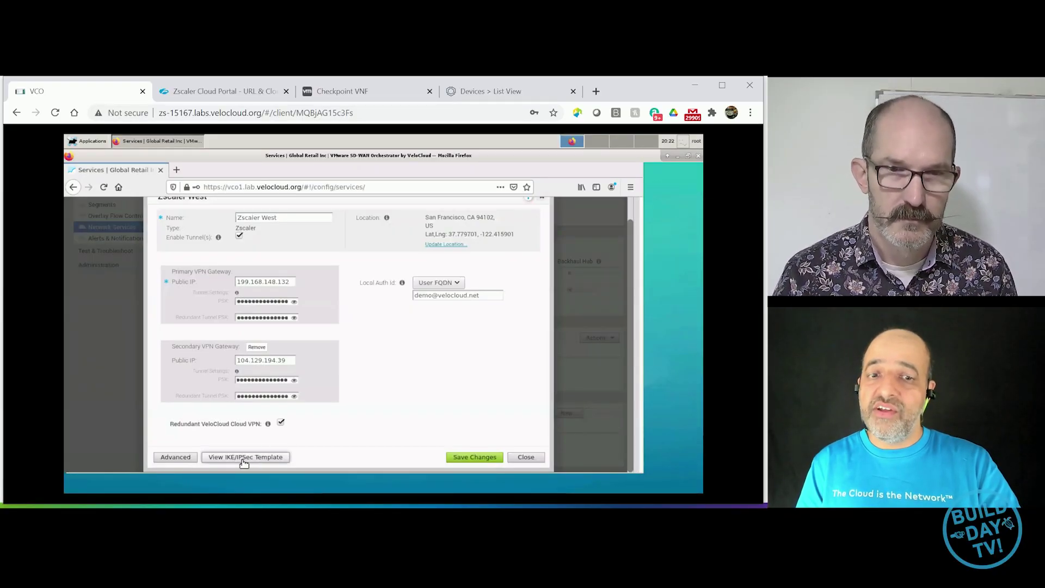
click(474, 458)
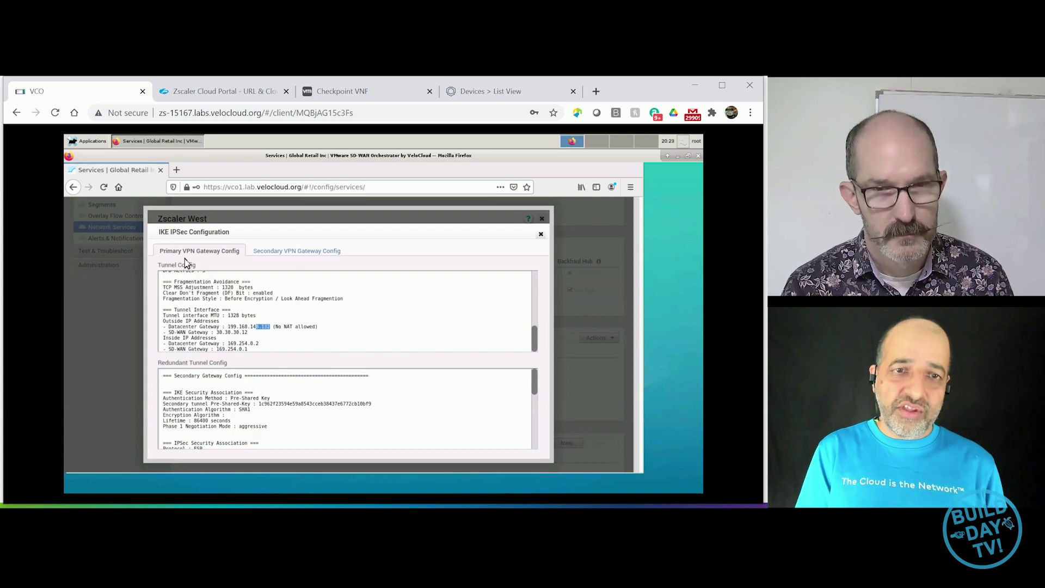
- Review the primary and secondary VPN gateway IKE/IPSec configurations for Zscaler West, and close the site's settings
click(274, 254)
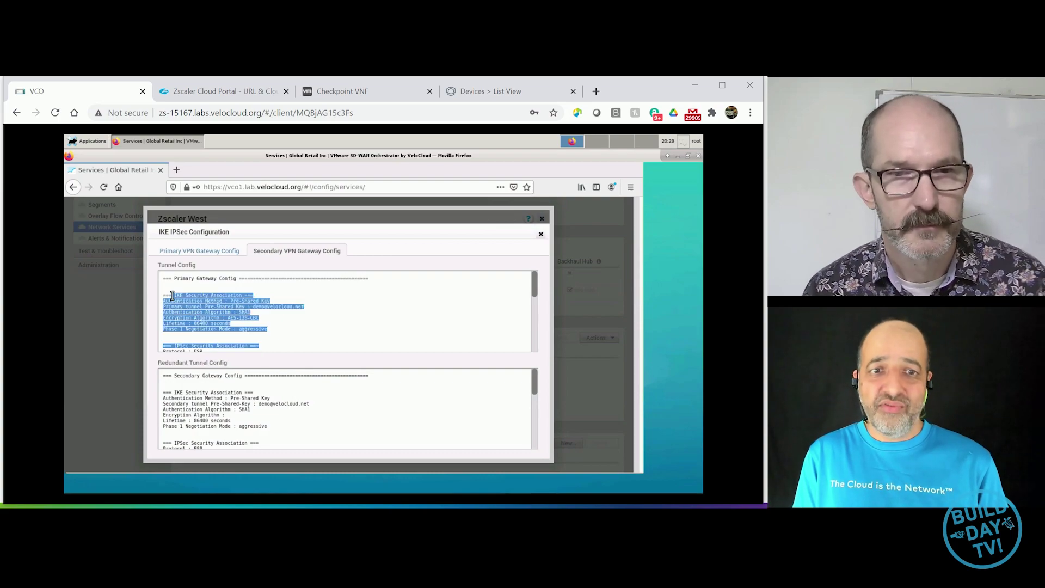
click(540, 235)
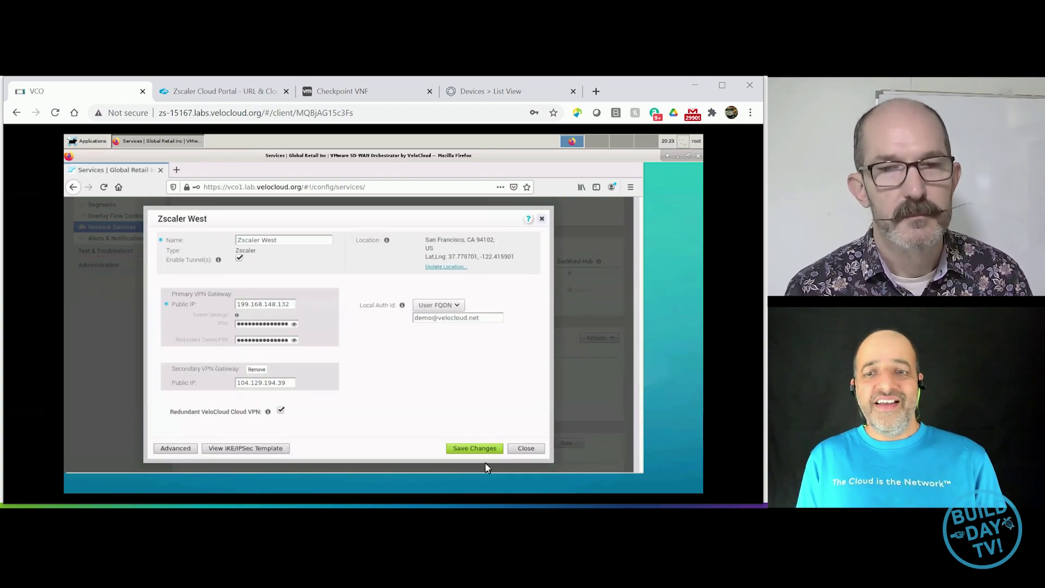
click(523, 452)
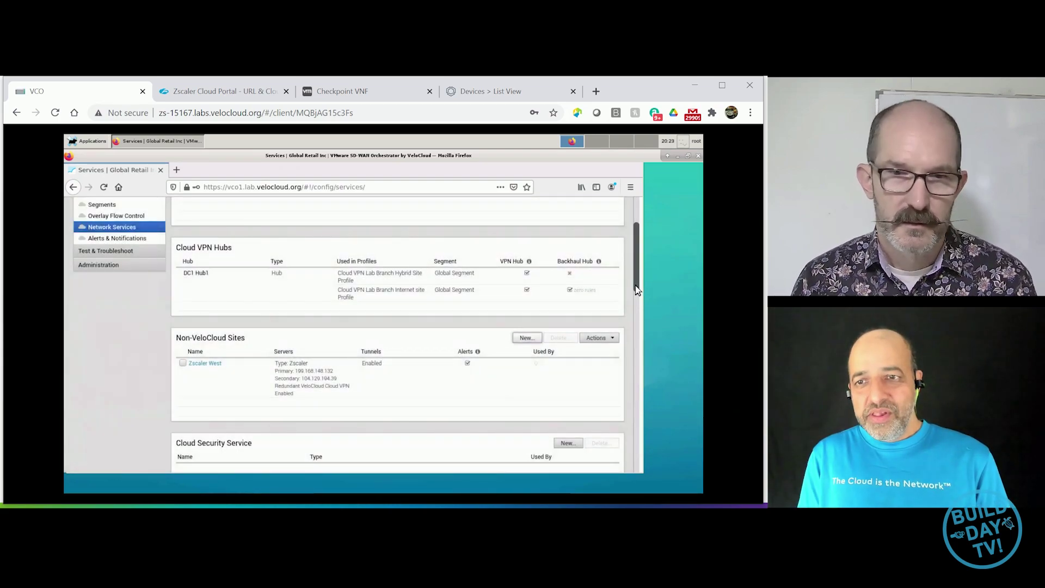
- In the Cloud VPN Lab Branch Internet site Profile, enable Branch to Non-VeloCloud Site with Zscaler West, and go to its business policy
drag(637, 290, 640, 238)
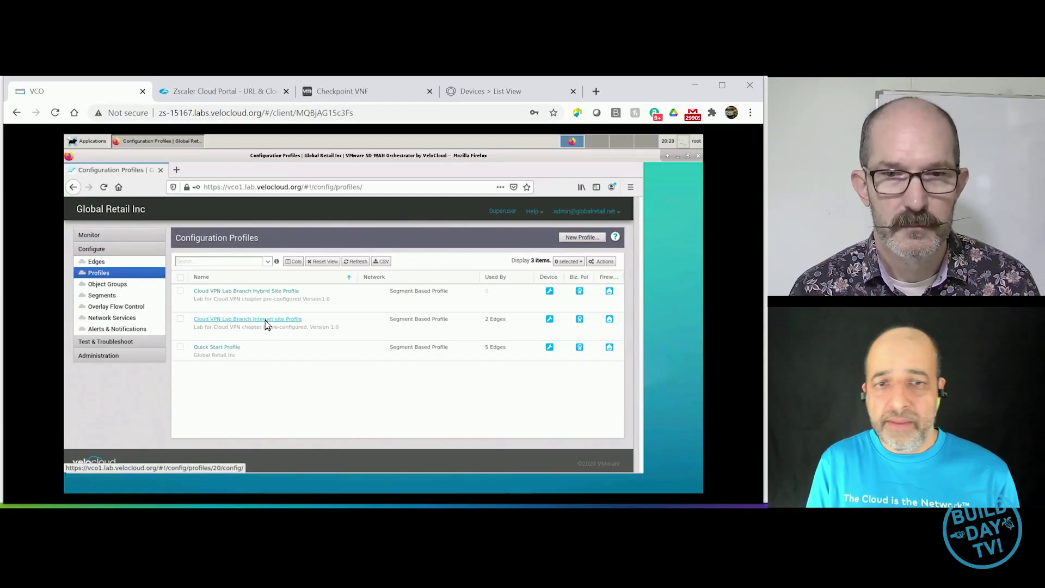
click(268, 324)
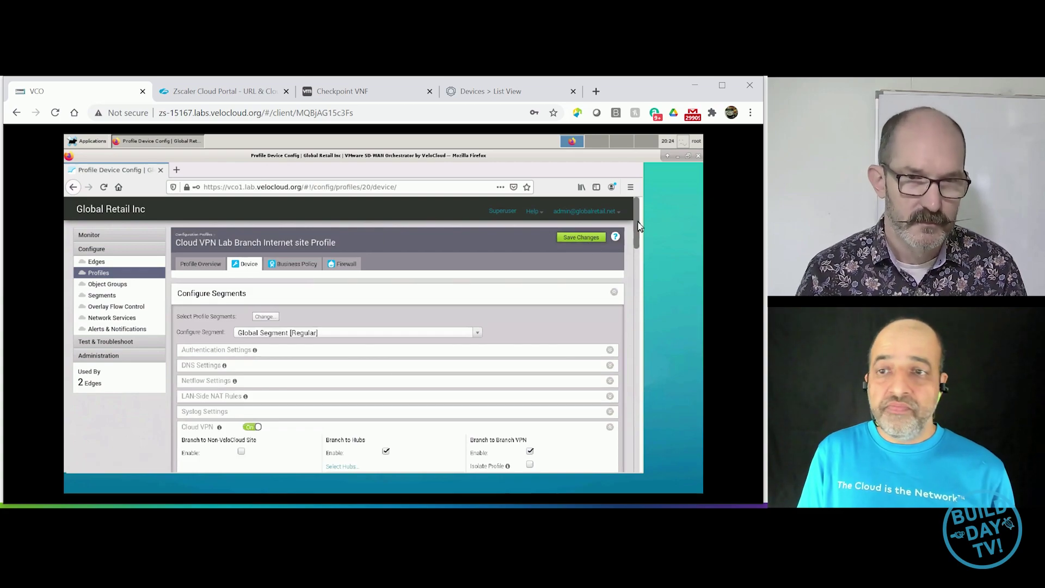
scroll(638, 235, down, 5)
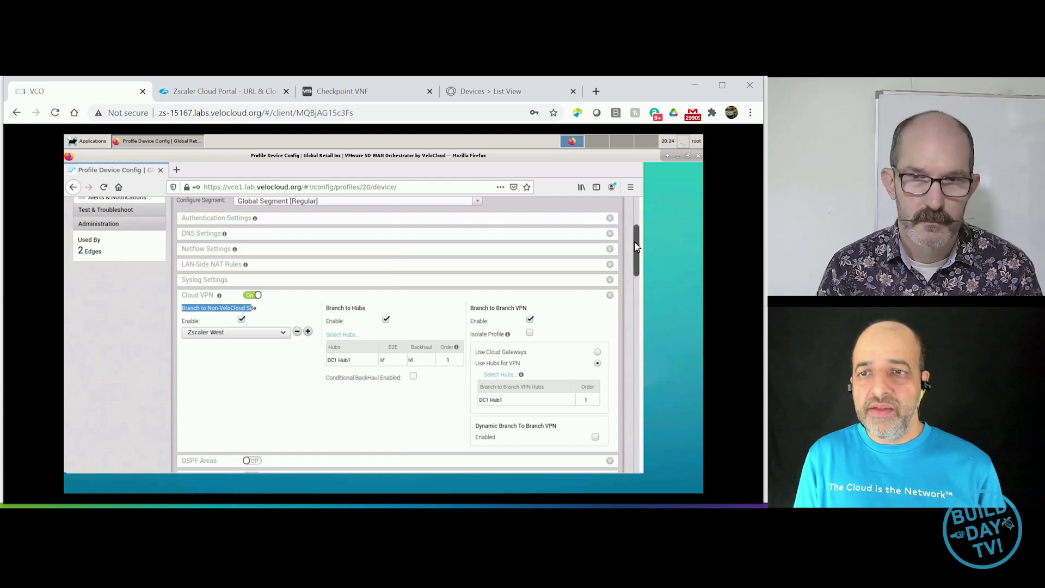
scroll(598, 215, up, 5)
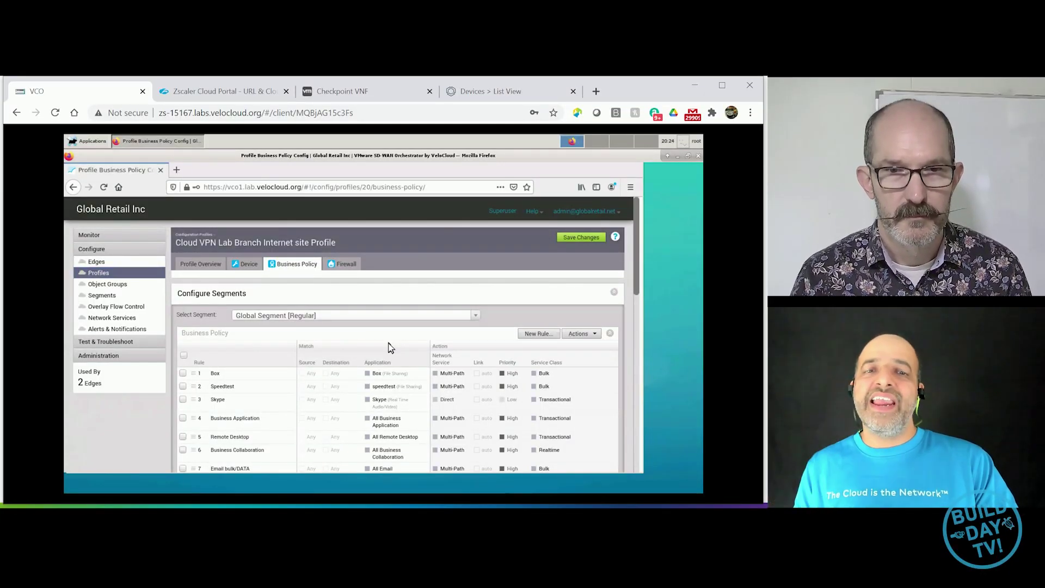
- Create a business policy rule named "ZS Internet Traffic" with Internet as its defined destination
click(534, 334)
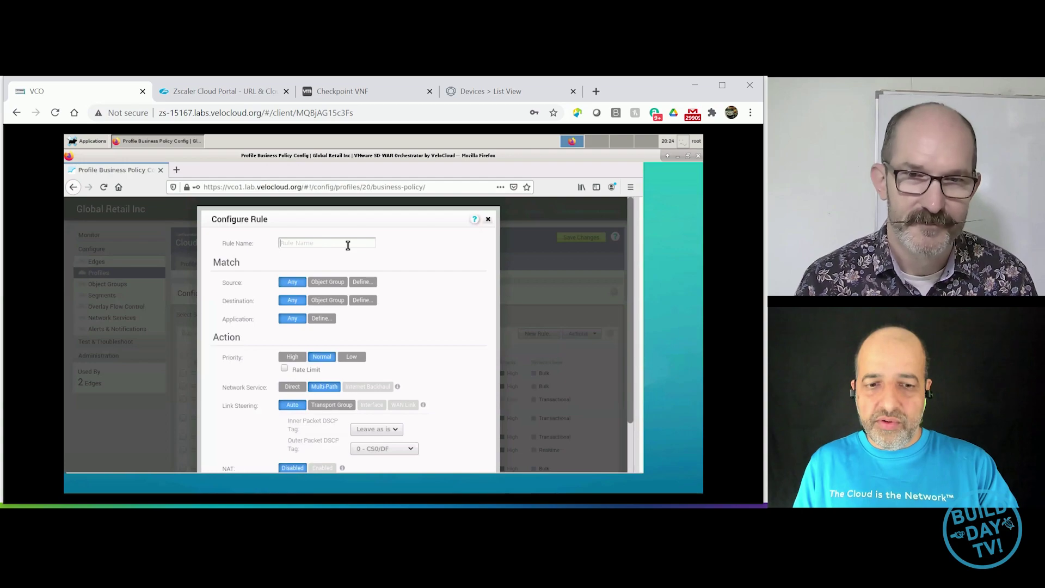
text(ZS Intern)
text(et Traffic)
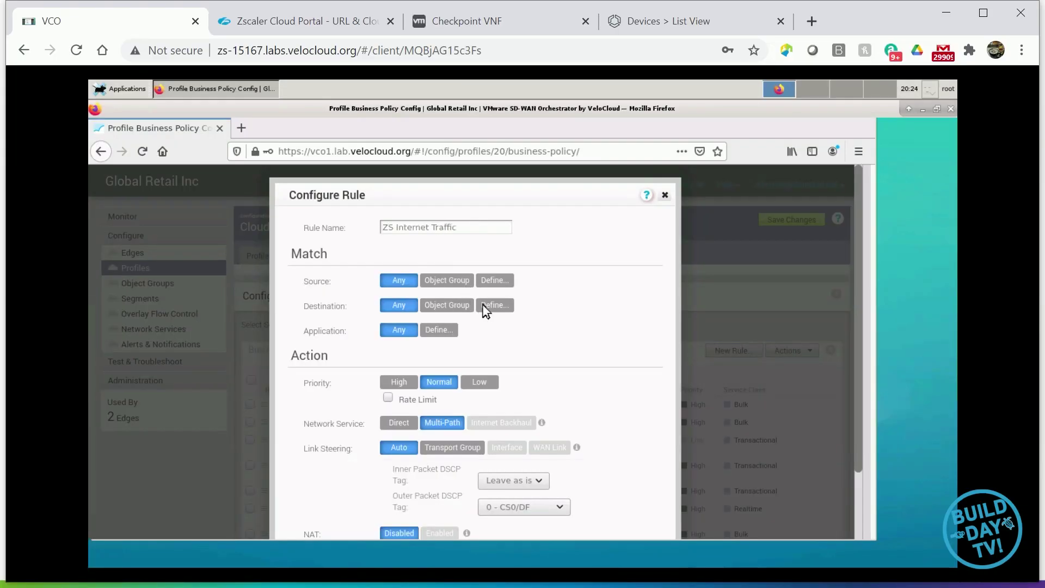
click(496, 306)
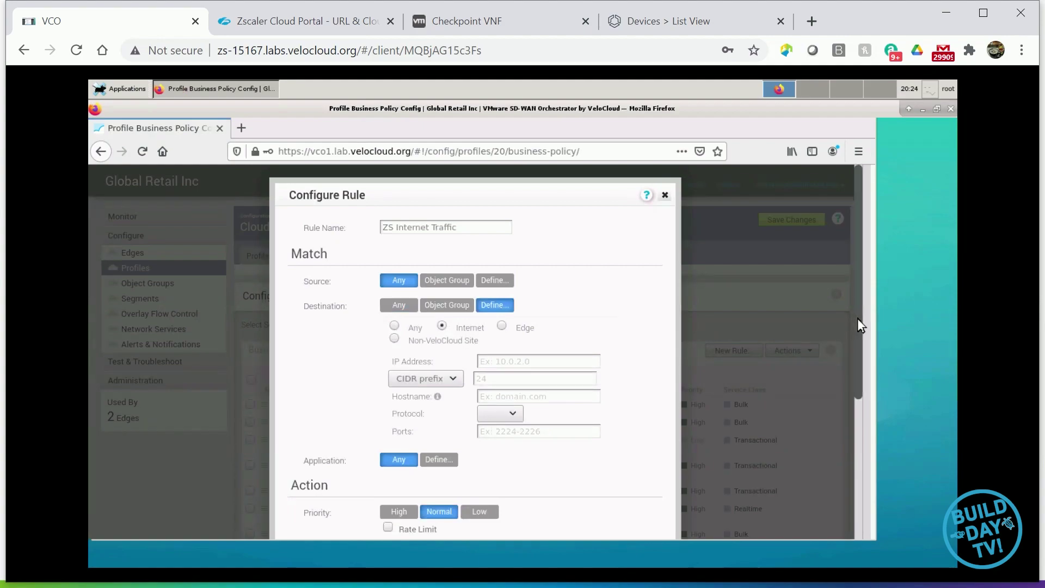
- Set the rule's network service to Internet Backhaul through the Non-VeloCloud Site Zscaler West, and review the rule's settings
drag(857, 318, 854, 443)
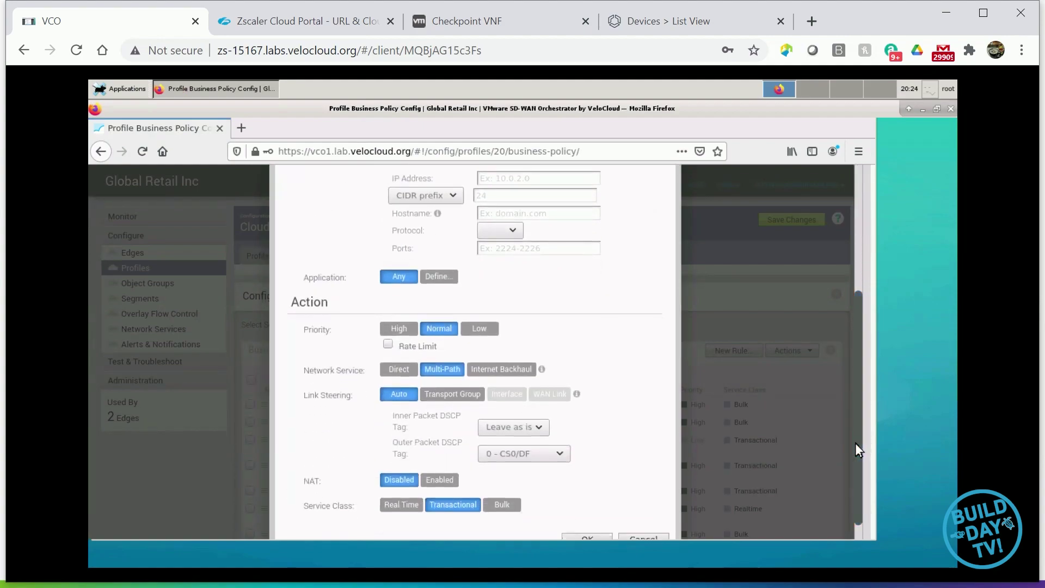
click(510, 375)
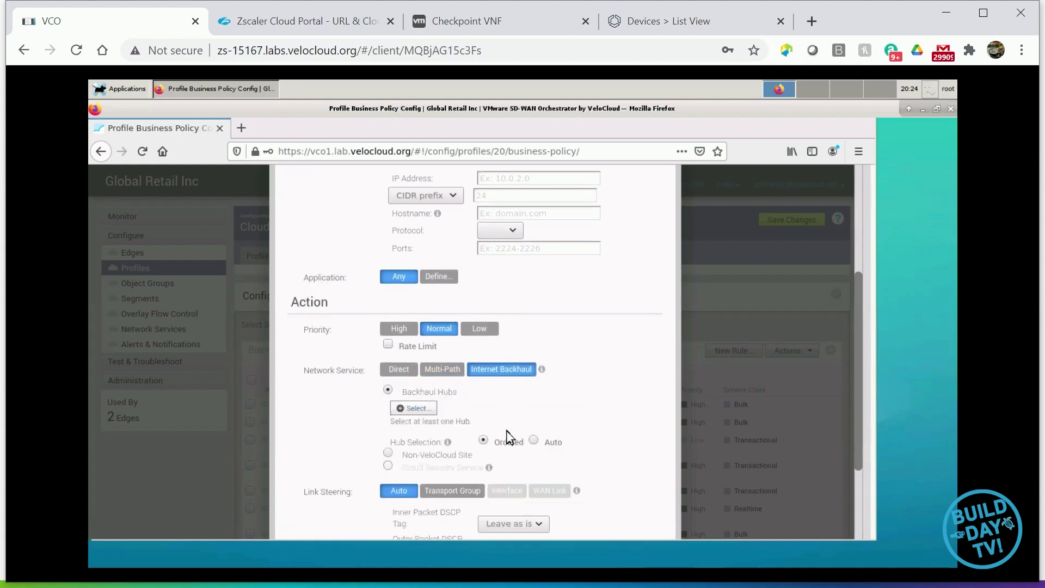
click(443, 455)
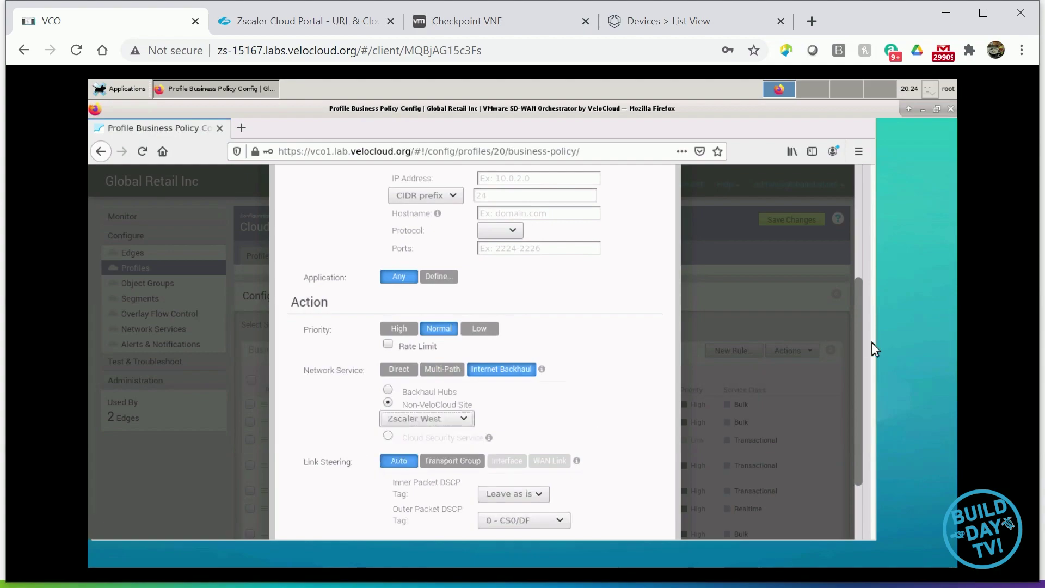
scroll(860, 435, down, 2)
scroll(632, 398, down, 2)
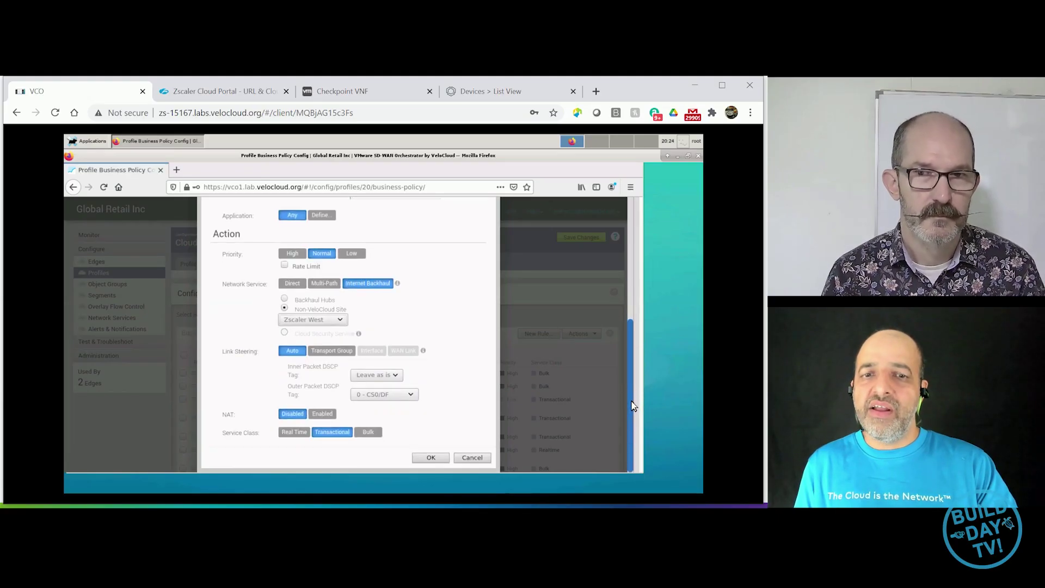
scroll(619, 338, up, 5)
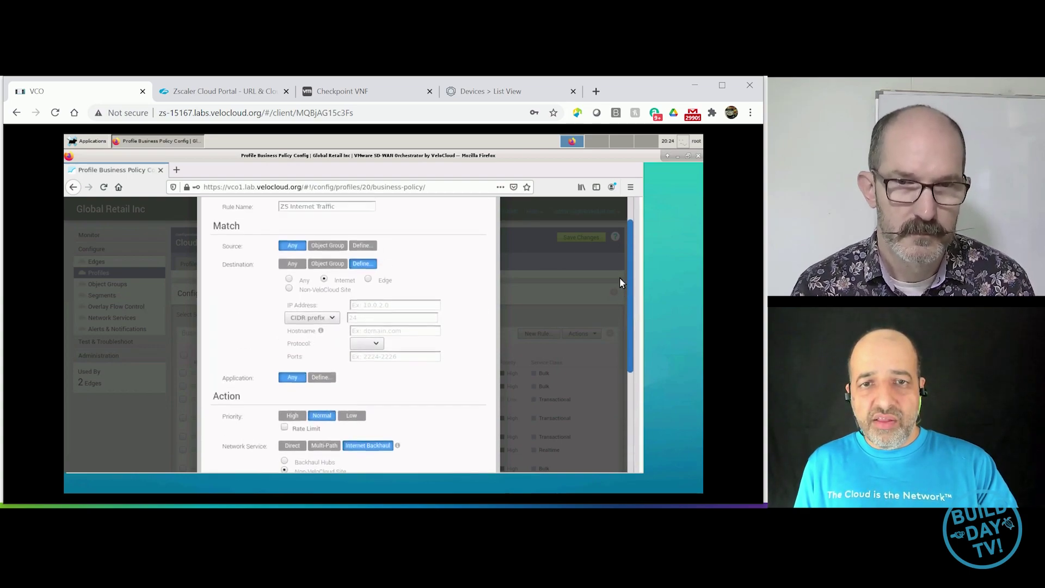
- Show the rule's source definition options, check the computer's IPv4 address in Command Prompt, and return to the browser
click(364, 254)
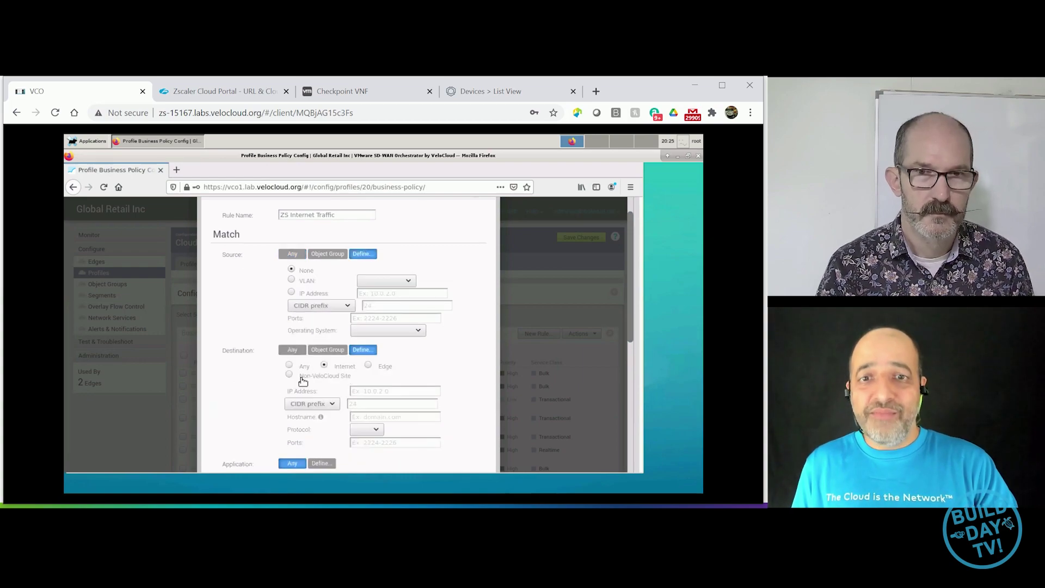
key(super)
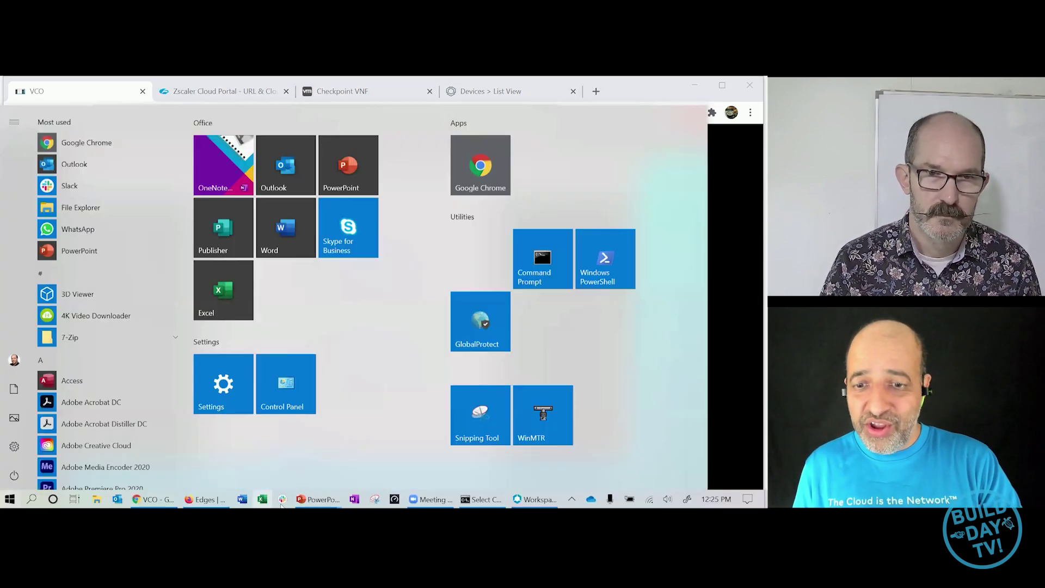
click(469, 499)
click(279, 270)
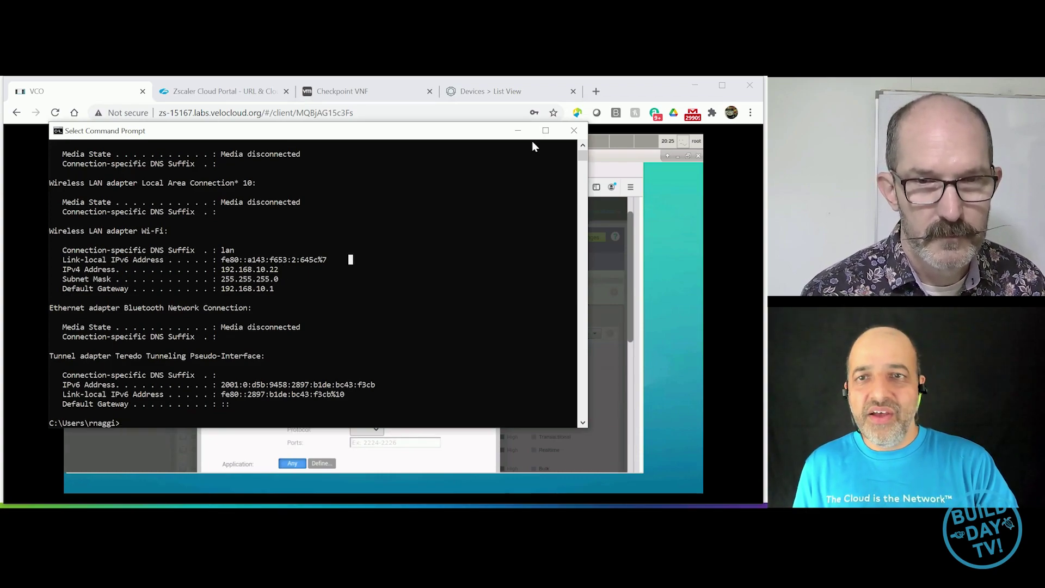
key(alt+Tab)
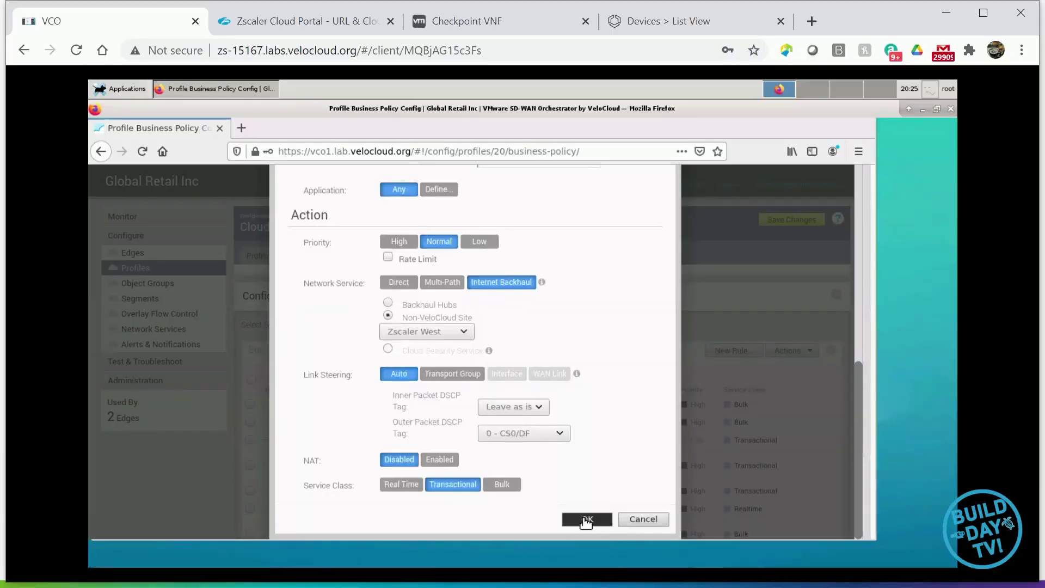
- Confirm the "ZS Internet Traffic" rule and save the profile changes
click(589, 526)
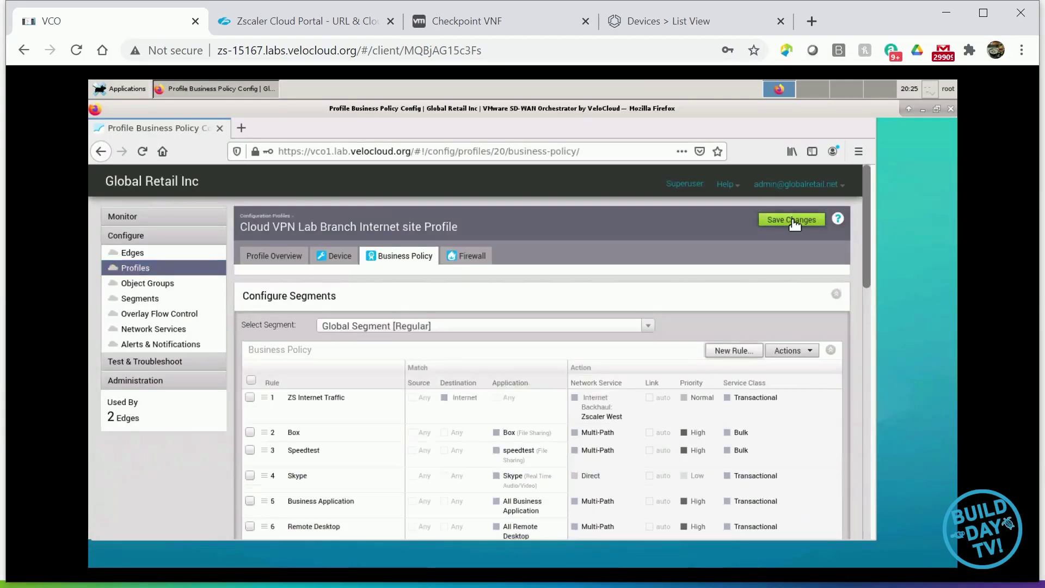
- Check the refreshed monitored event list for the profile update and its application to the branch sites, widening columns for readability
click(162, 221)
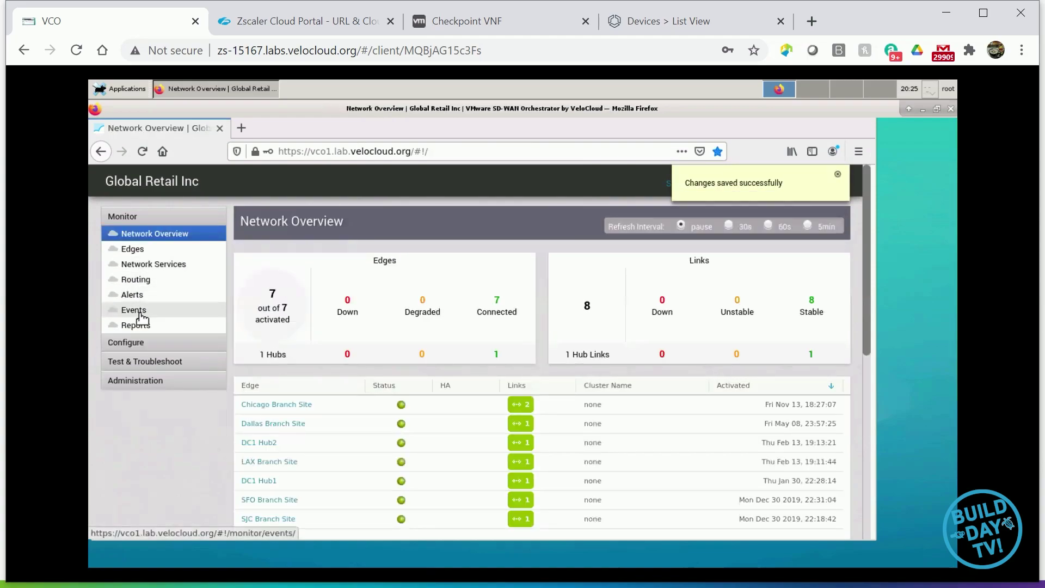
click(142, 318)
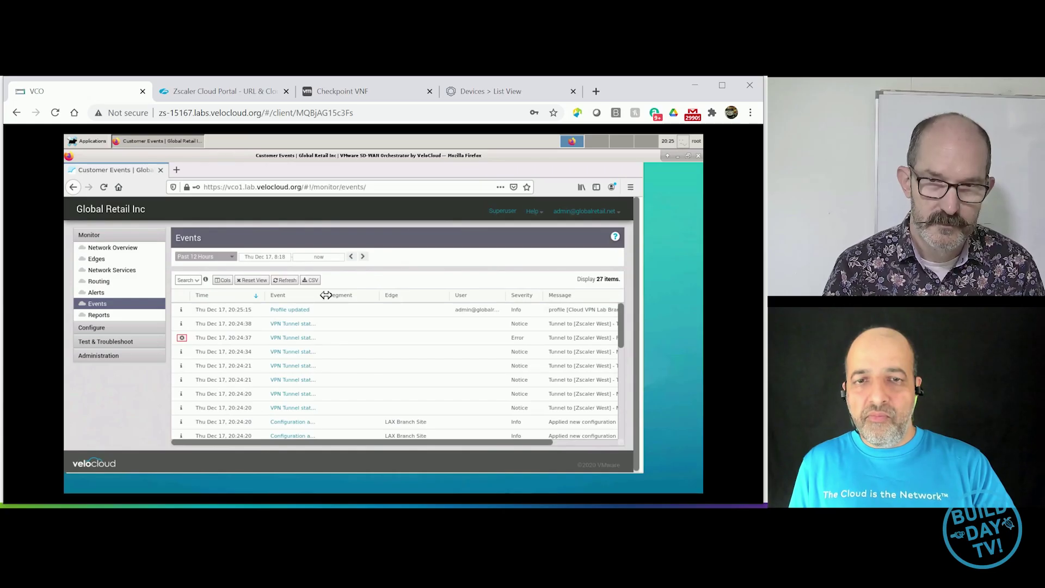
drag(444, 298, 512, 298)
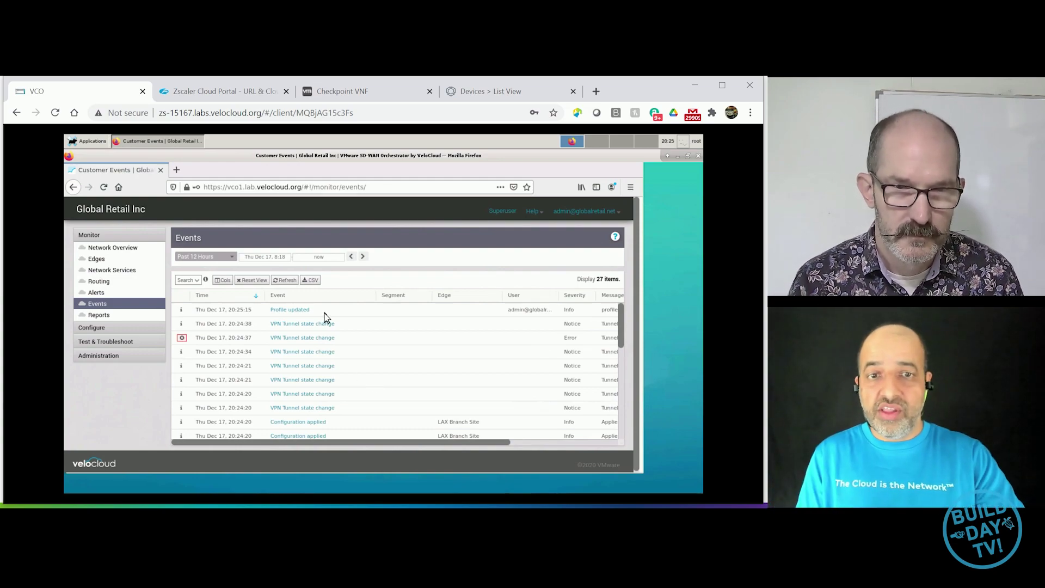
click(287, 280)
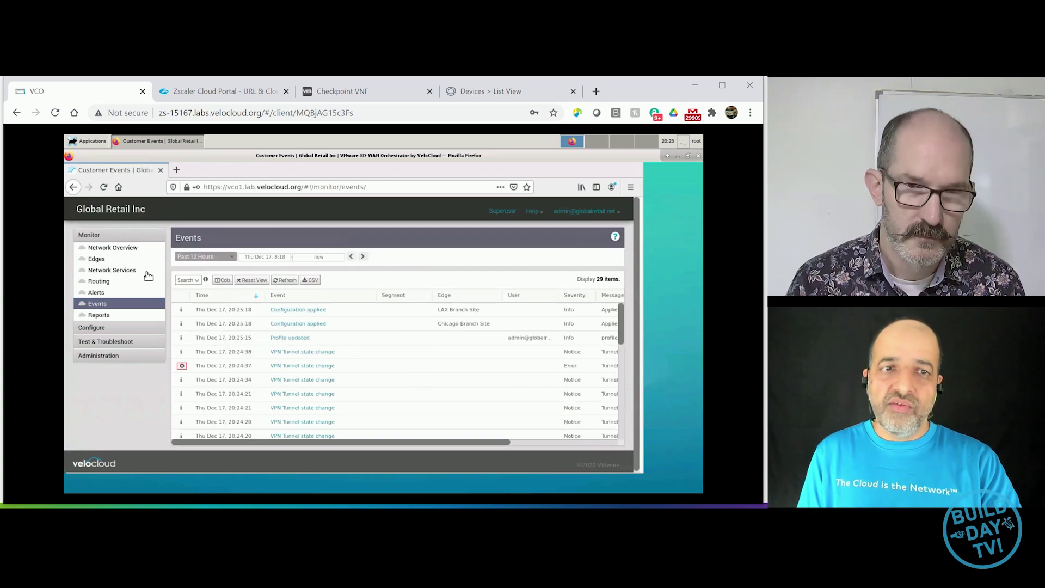
- Examine the Zscaler West tunnel status and its tunnel events in the monitored network services, with the map collapsed
click(117, 271)
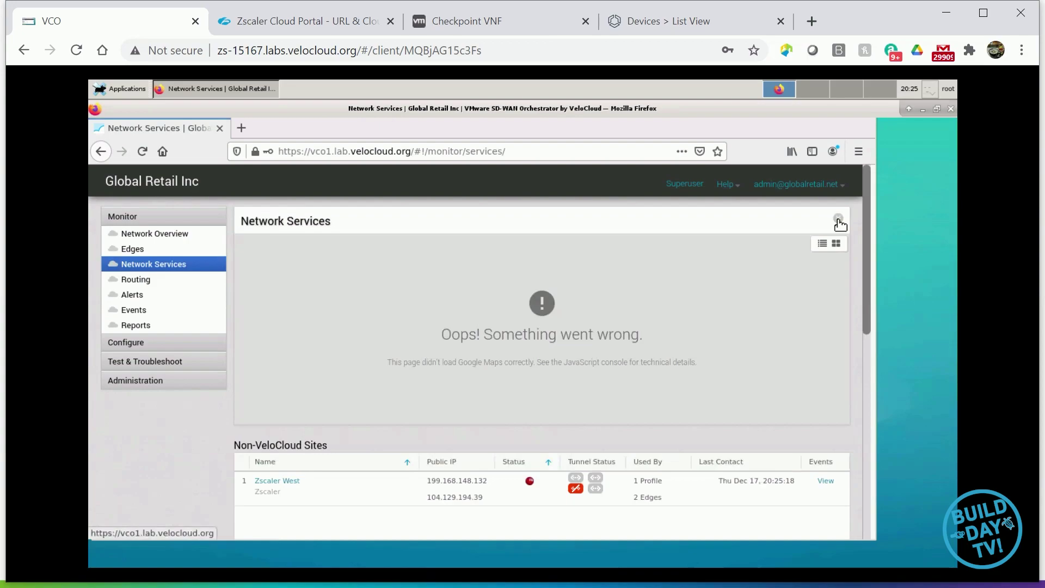
click(839, 220)
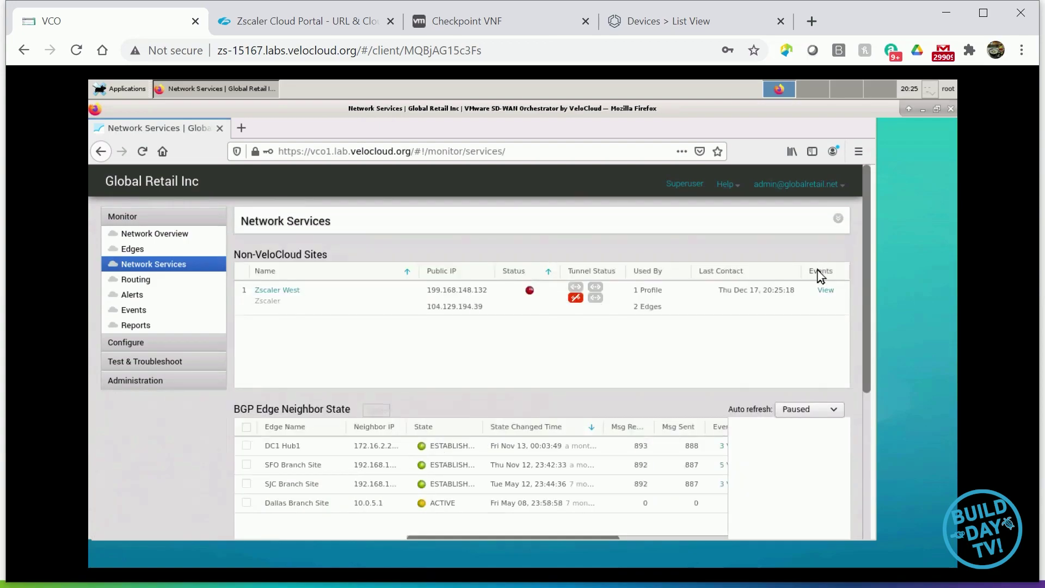
click(825, 290)
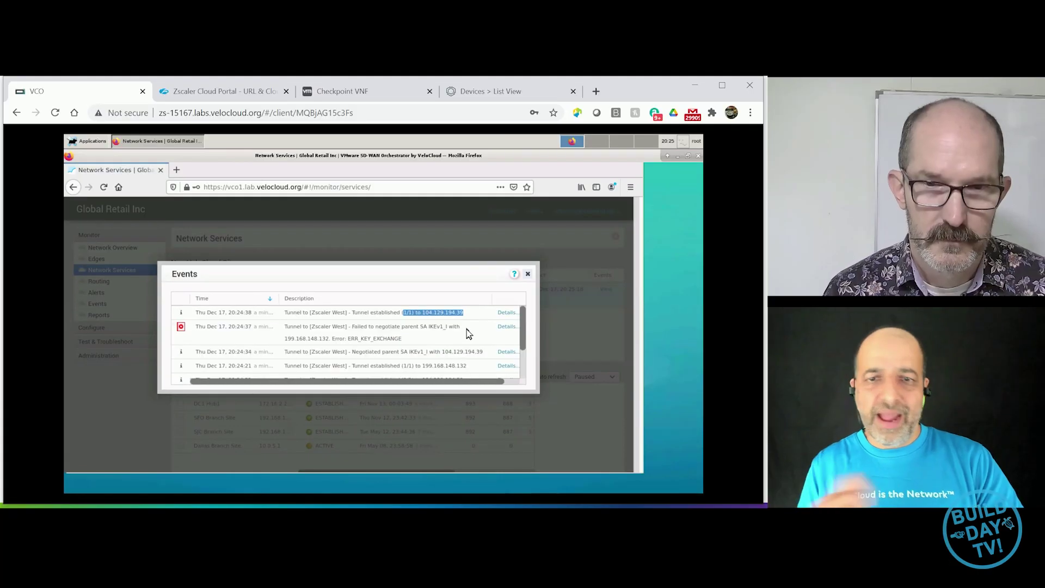
drag(566, 359, 471, 357)
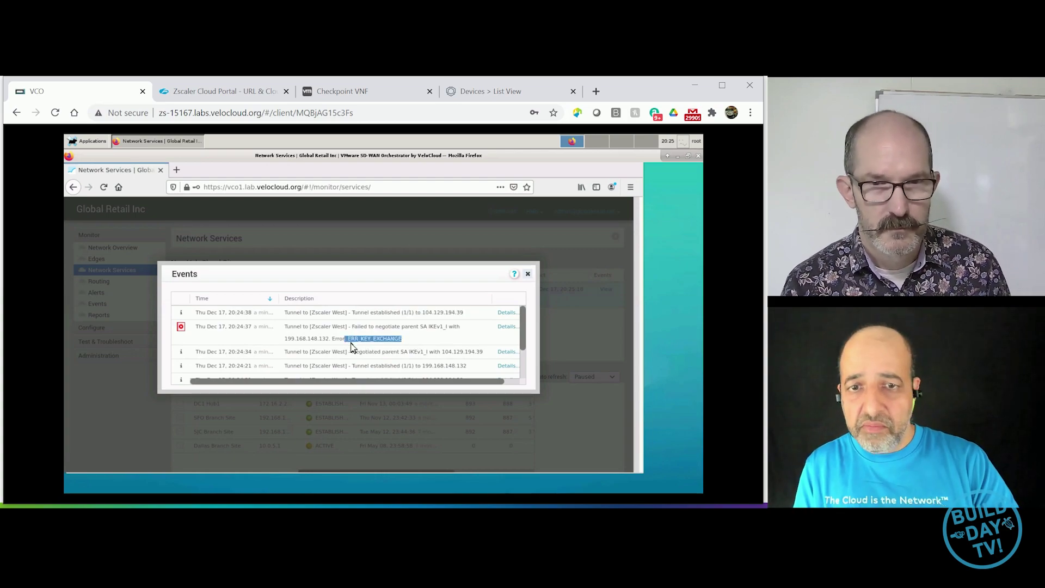
click(528, 275)
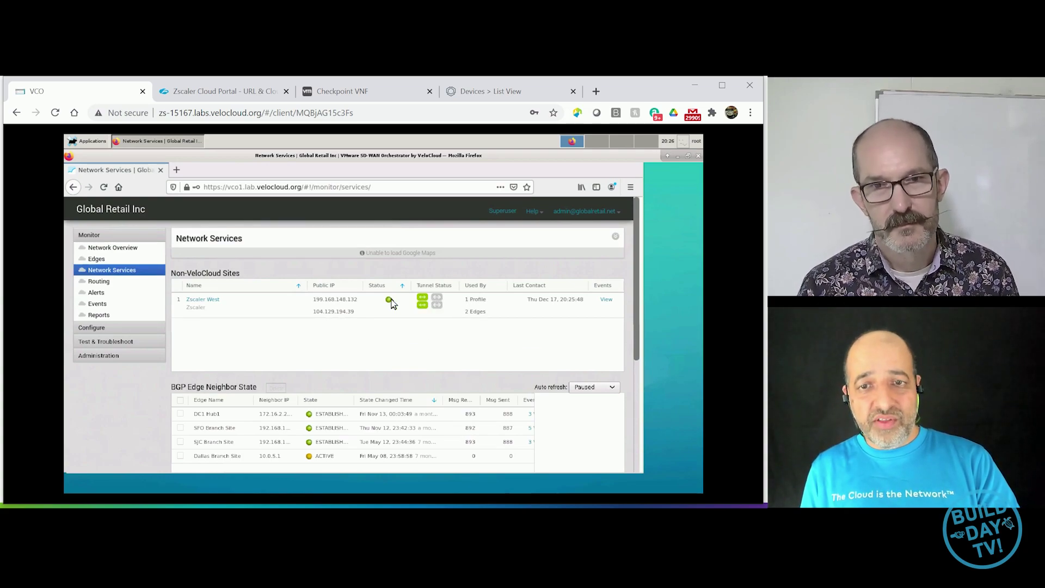
click(606, 301)
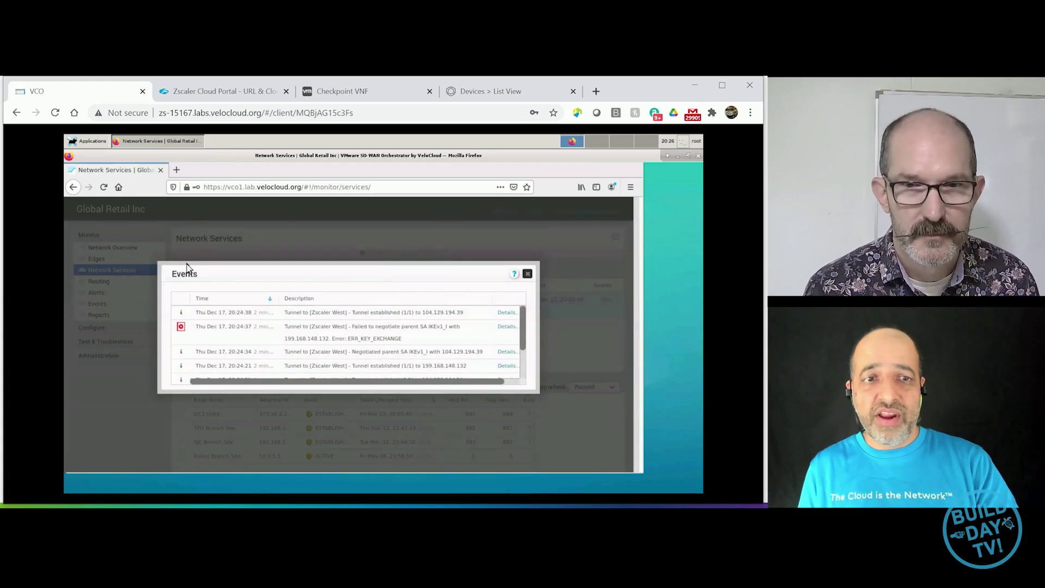
key(Escape)
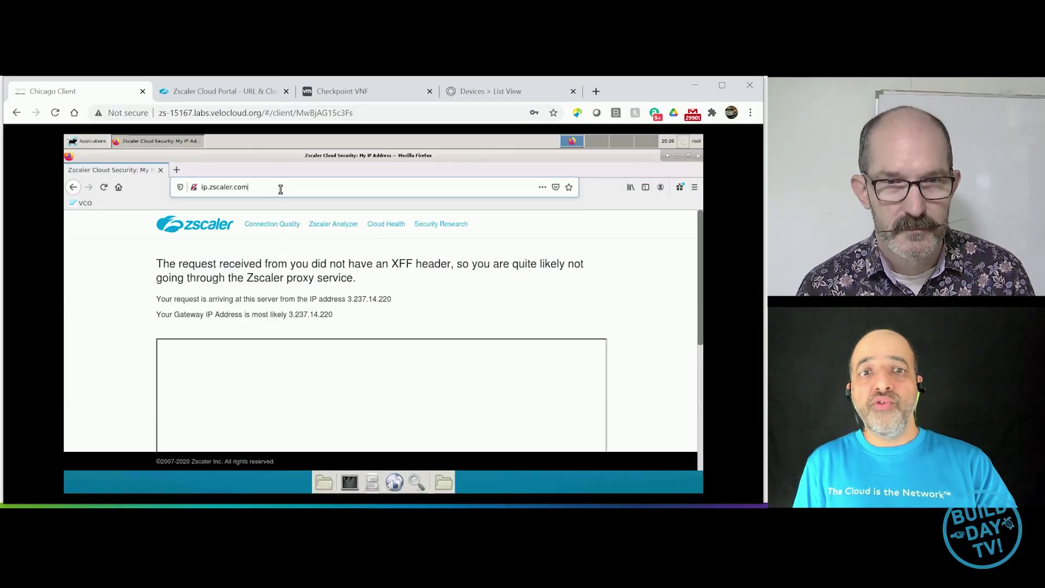
- Reload ip.zscaler.com on the Chicago client and check whether its Internet traffic goes through a Zscaler proxy
click(282, 189)
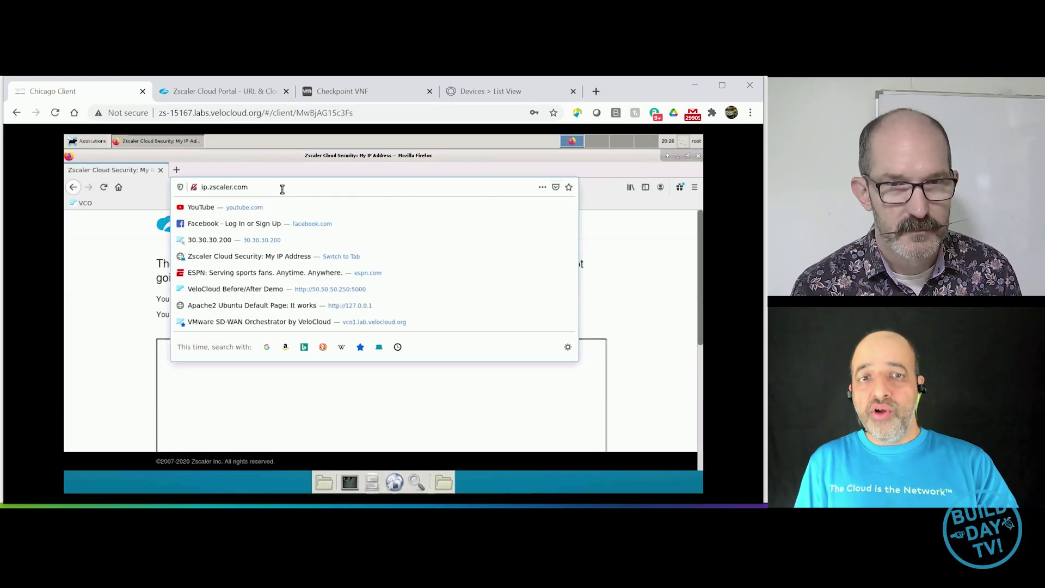
key(Return)
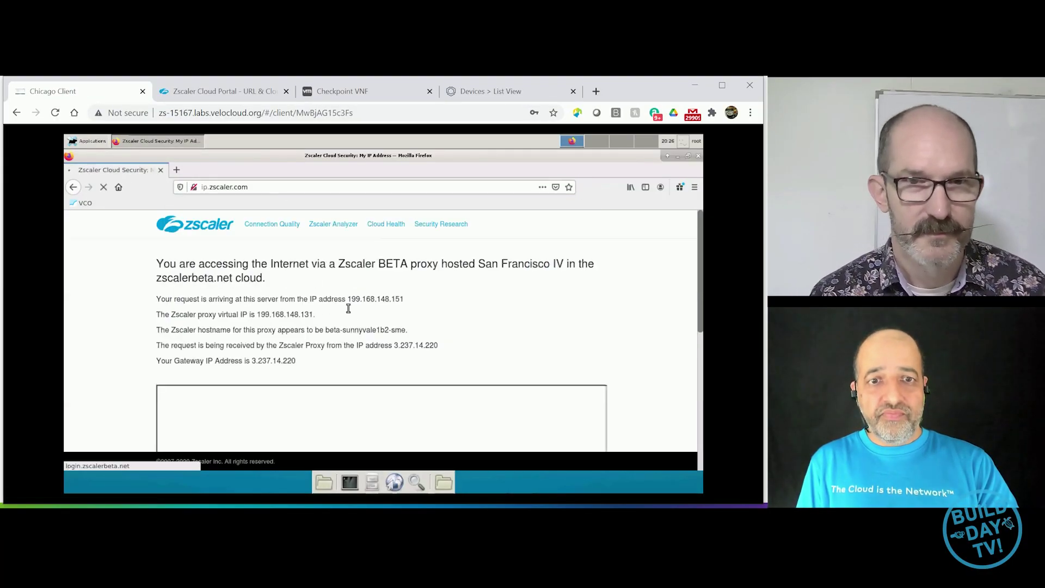
drag(385, 264, 416, 308)
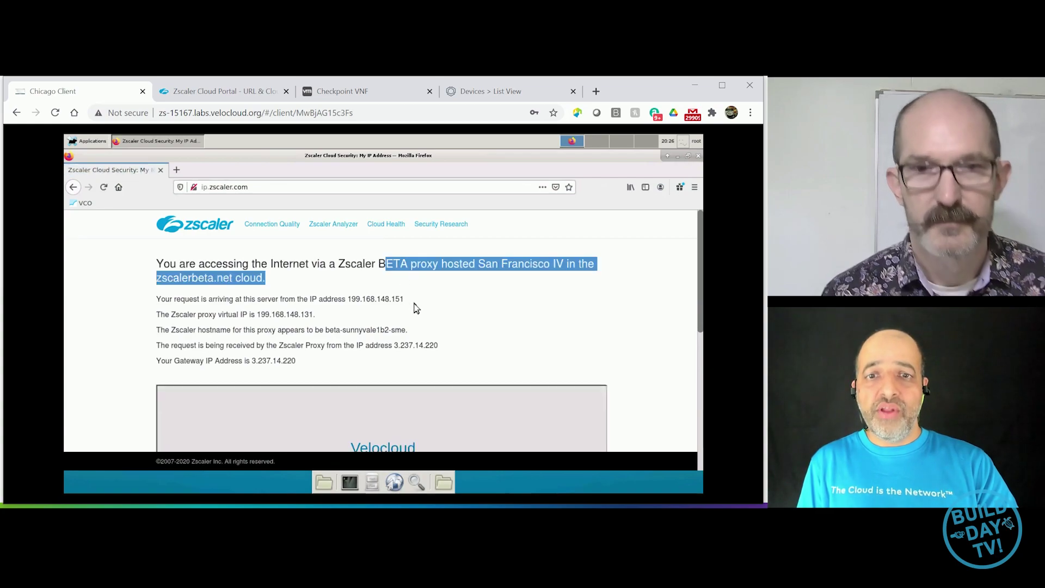
click(419, 310)
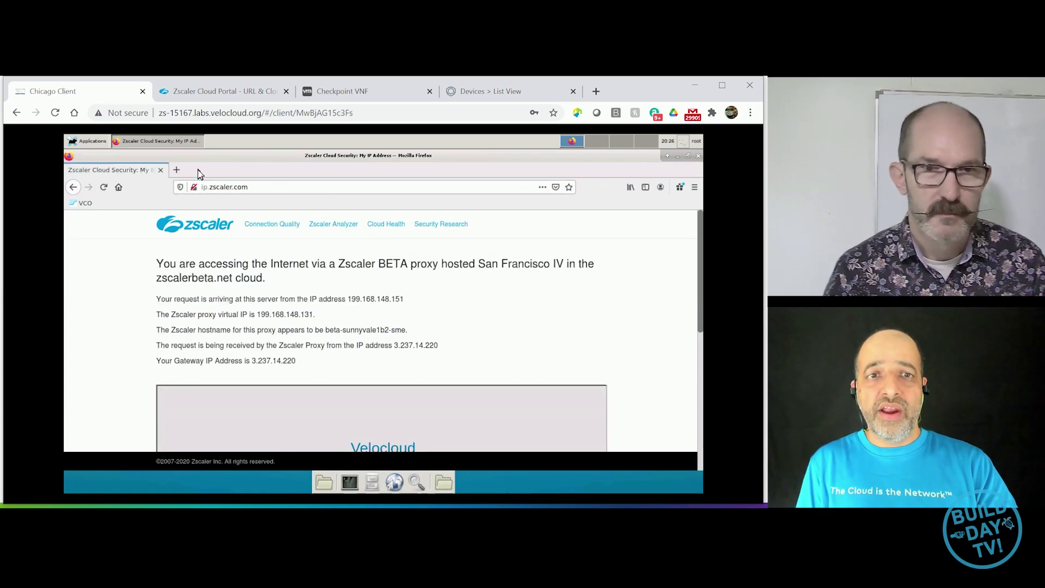
- Test Internet browsing on the Chicago client by opening amazon.com in a new tab, followed by espn.com
key(ctrl+t)
click(212, 187)
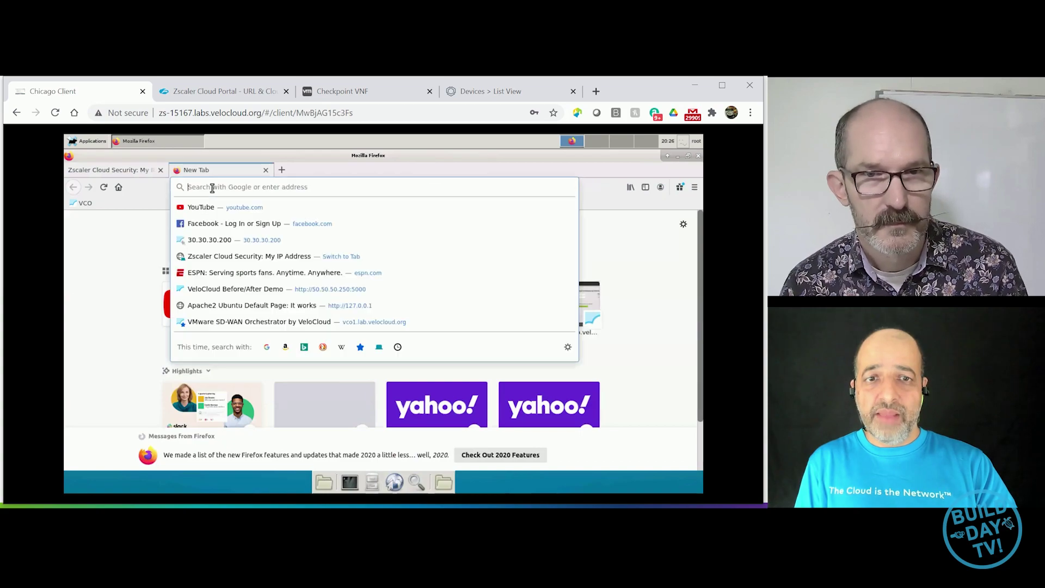
text(amazon.com)
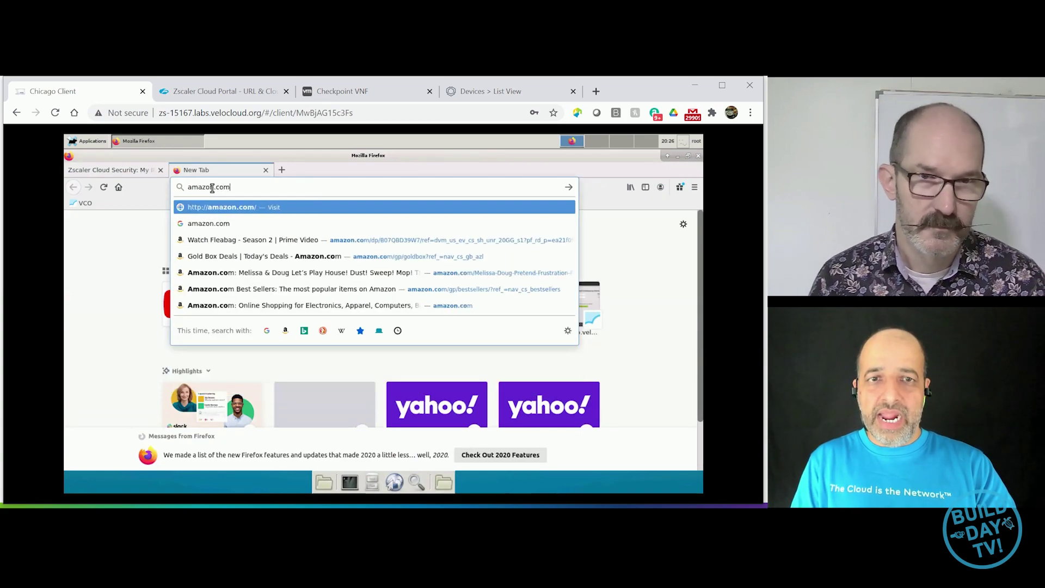
key(Return)
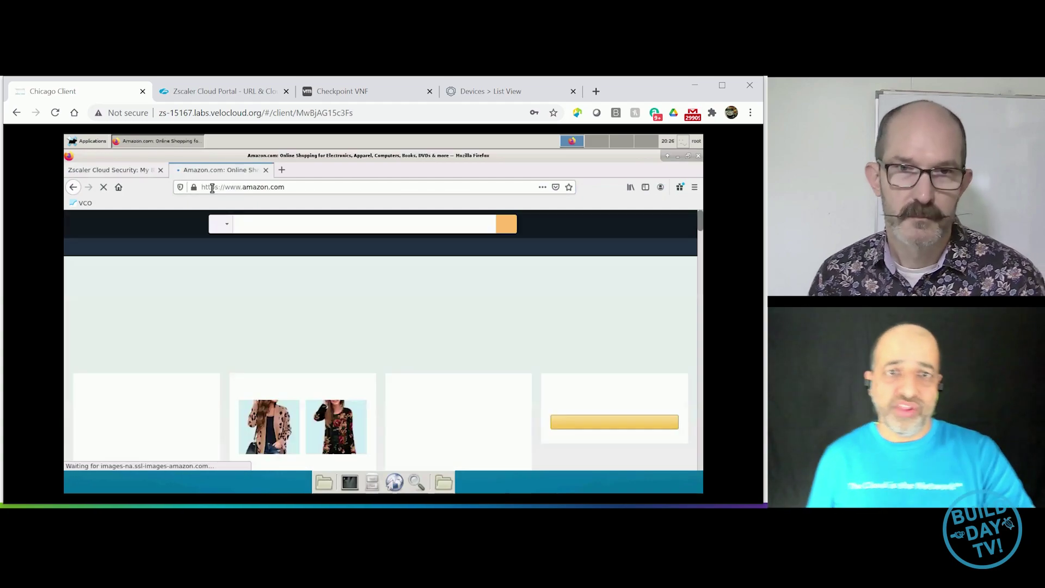
click(294, 188)
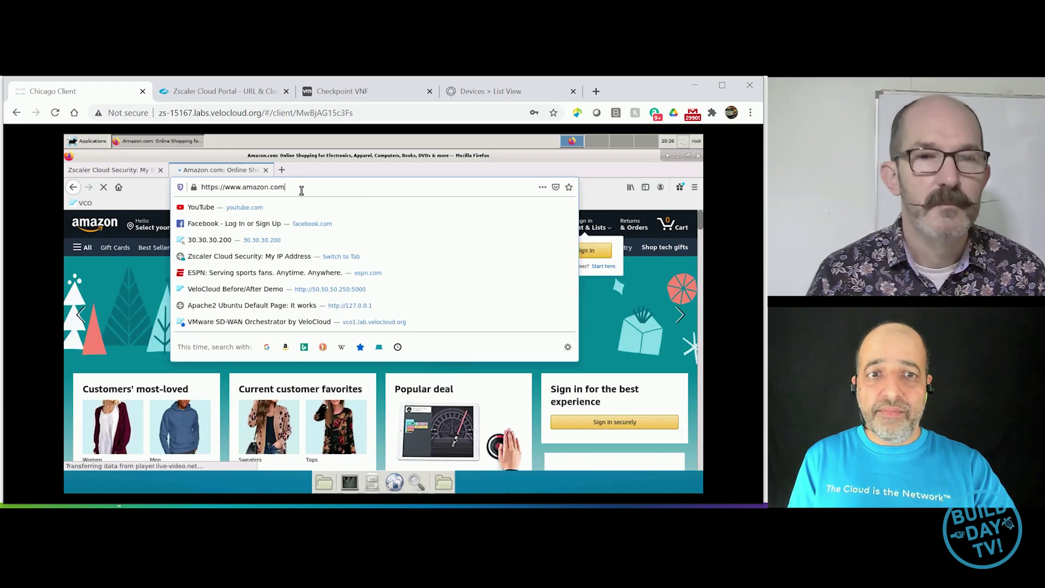
click(240, 272)
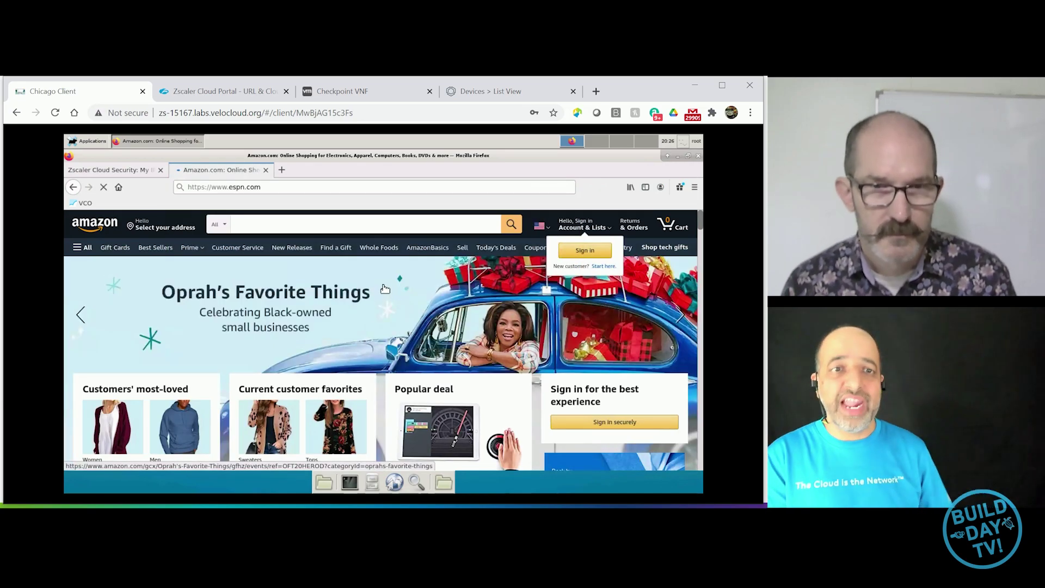